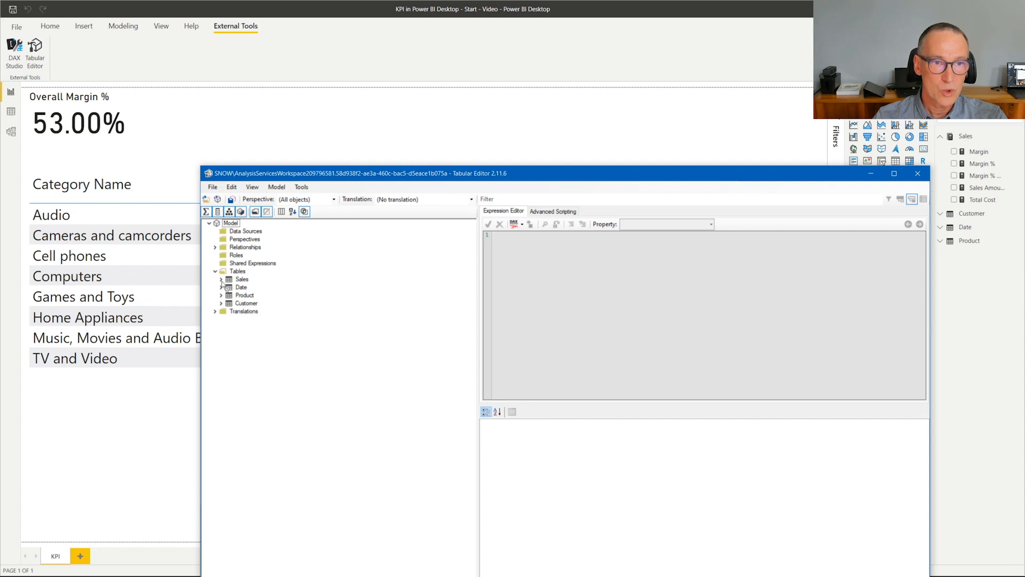
# - Create a new KPI on the Margin % measure of the Sales table
pyautogui.click(221, 278)
pyautogui.click(259, 321)
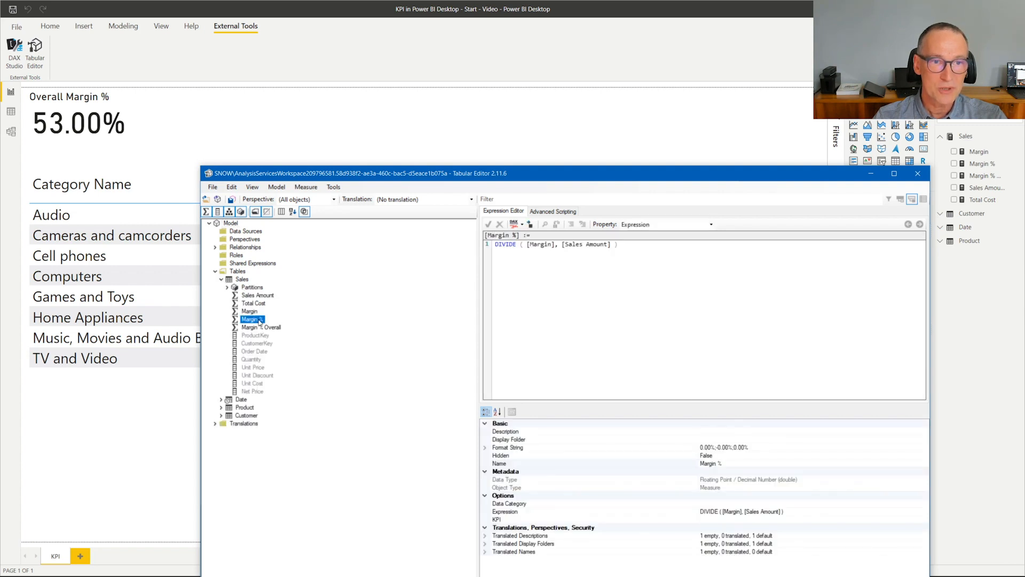
pyautogui.rightClick(259, 321)
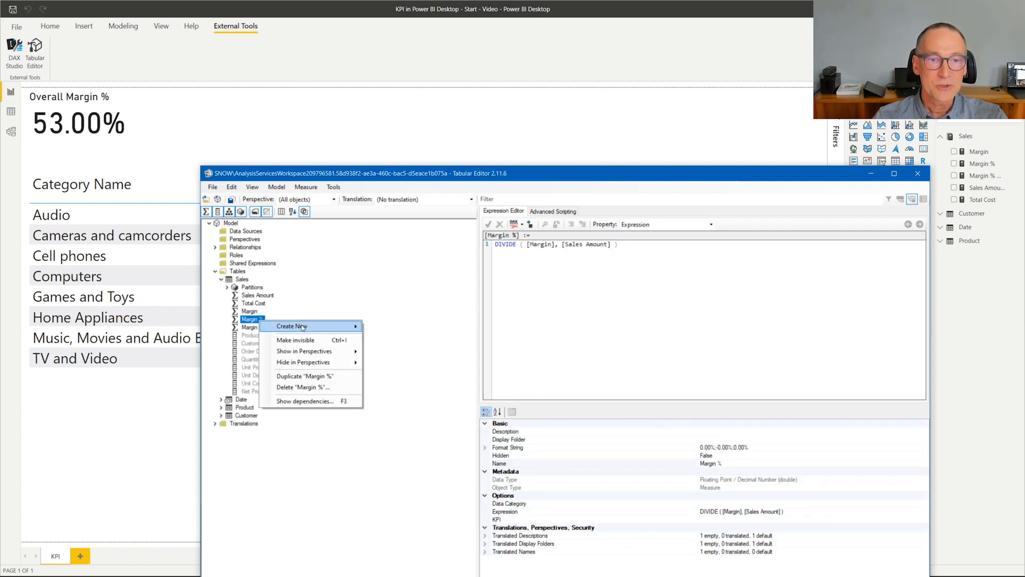
pyautogui.moveTo(332, 328)
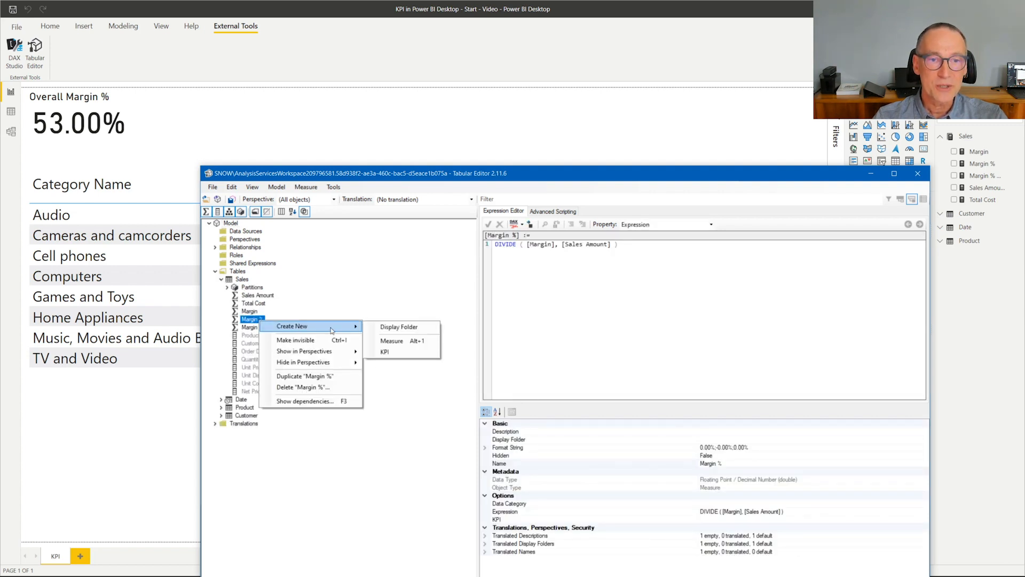
pyautogui.click(412, 352)
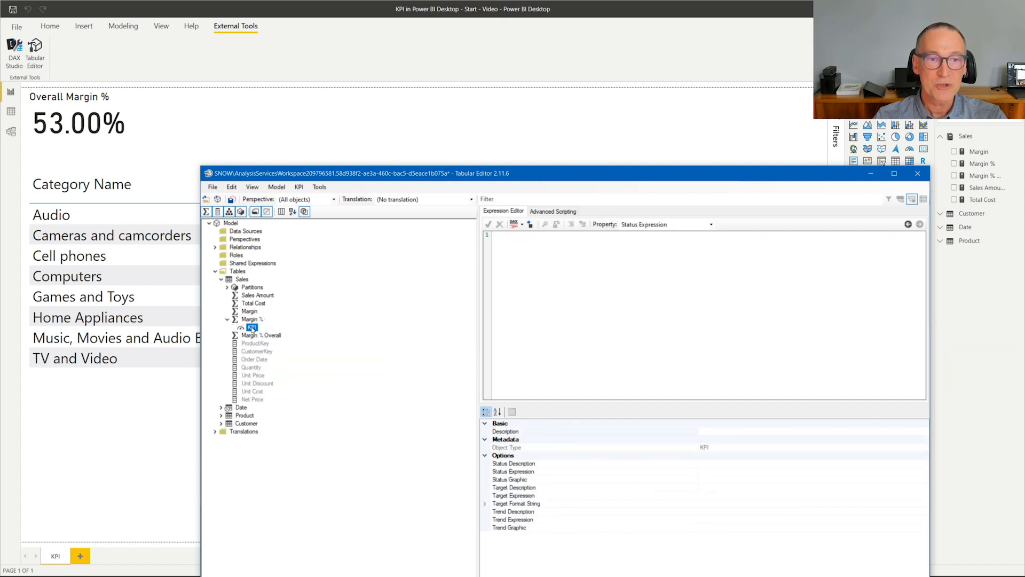
# - Set the KPI's target expression to [Margin % Overall] and save the changes to the connected model
pyautogui.click(711, 227)
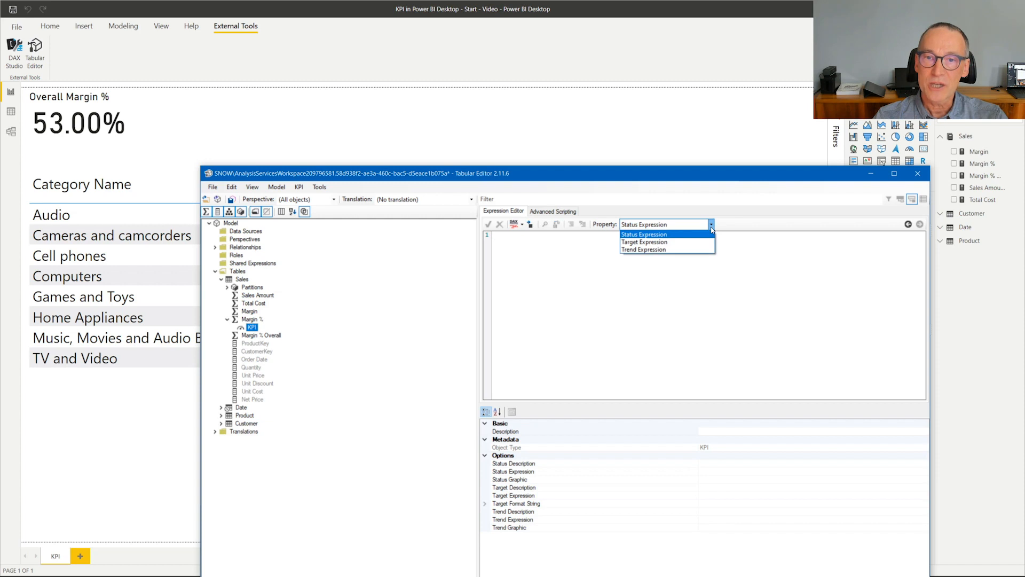
pyautogui.click(655, 245)
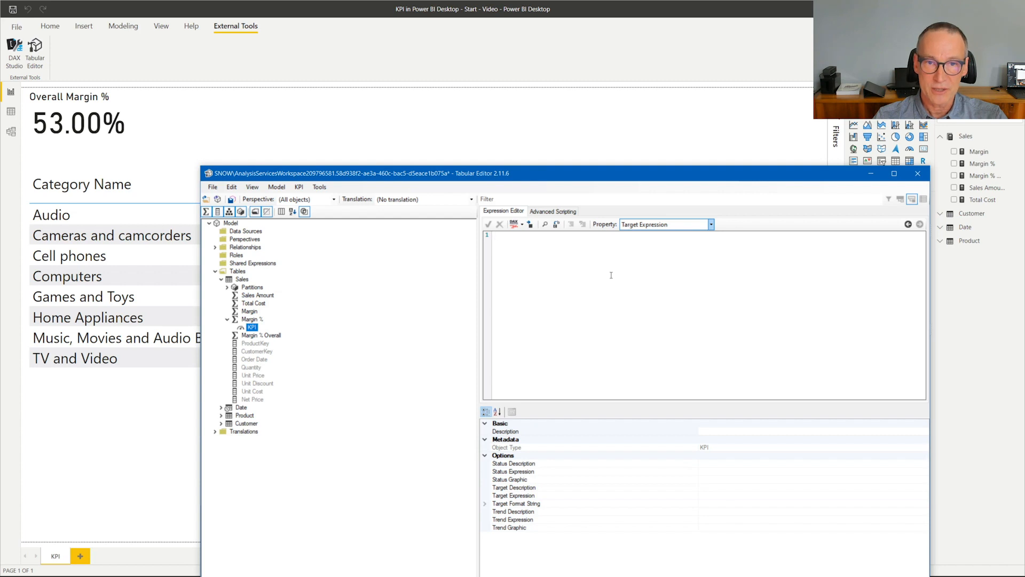
pyautogui.scroll(2, 610, 279)
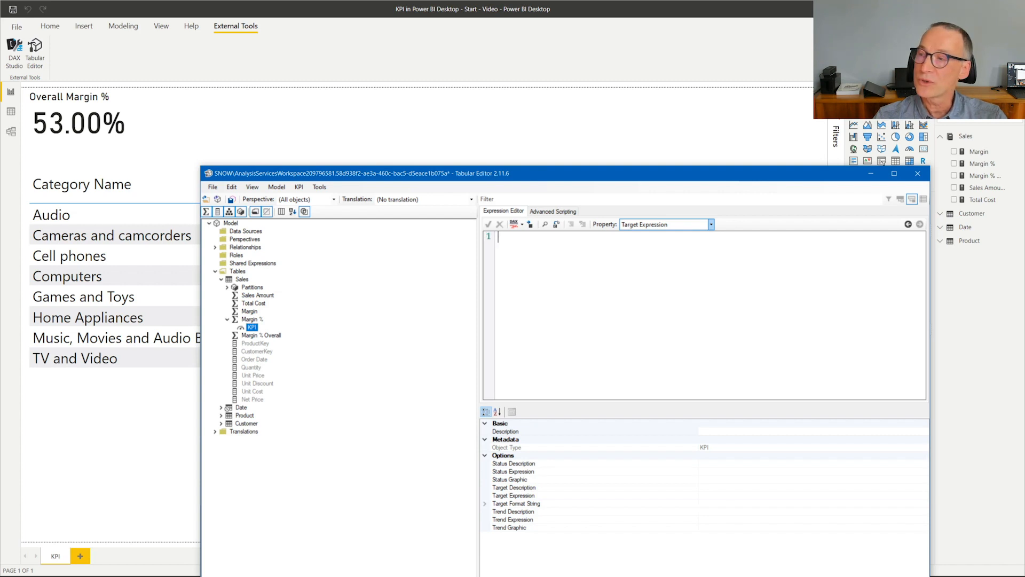
pyautogui.hotkey('alt', 'Tab')
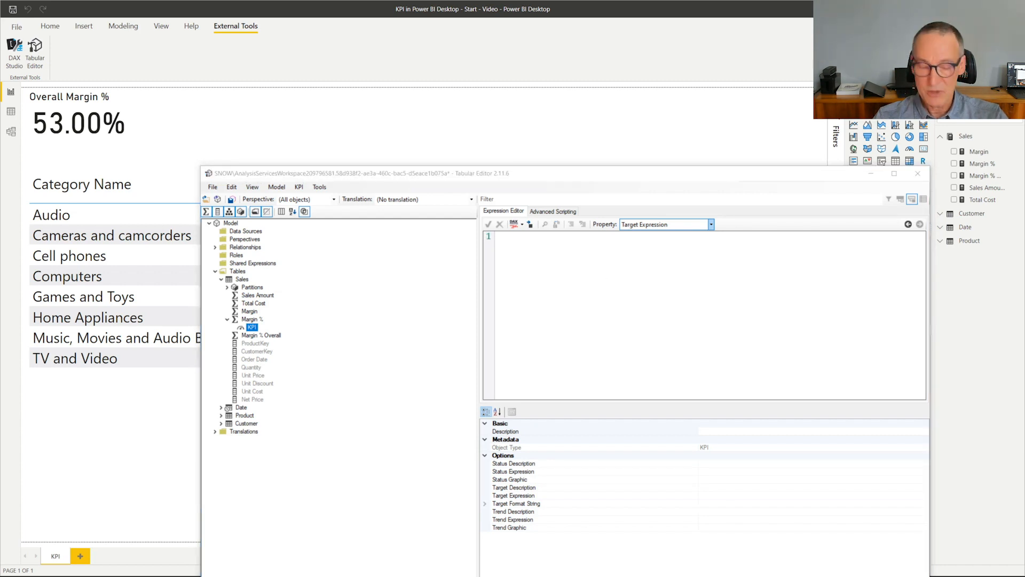
pyautogui.click(575, 278)
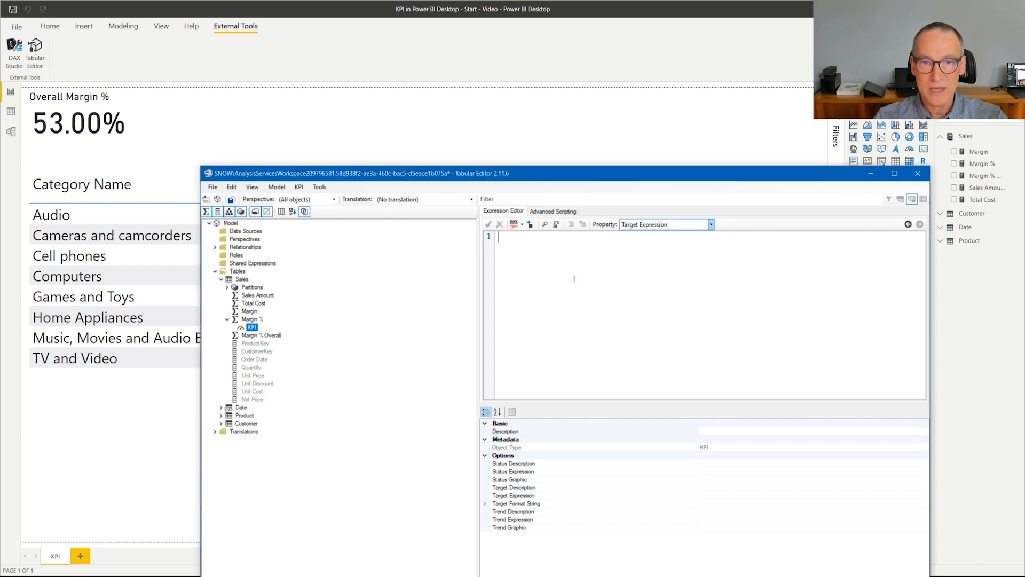
pyautogui.write('[Margin % Overall]')
pyautogui.scroll(2, 579, 279)
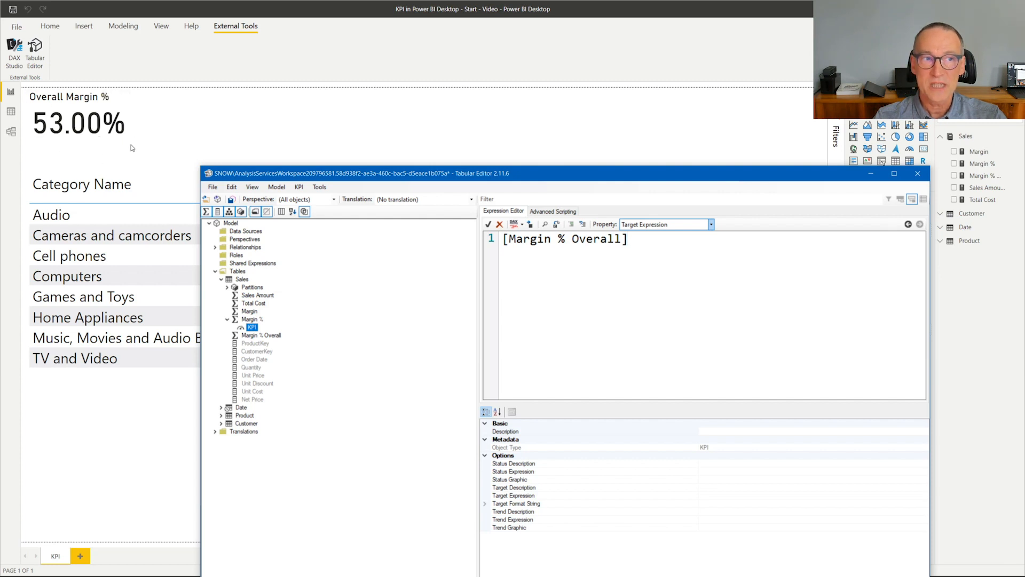
pyautogui.click(489, 225)
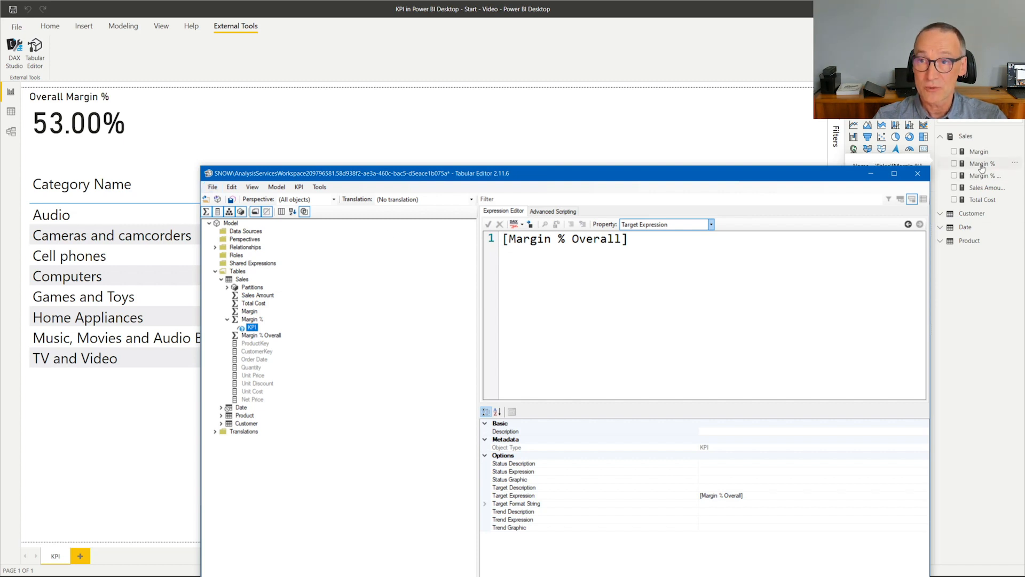
pyautogui.click(213, 187)
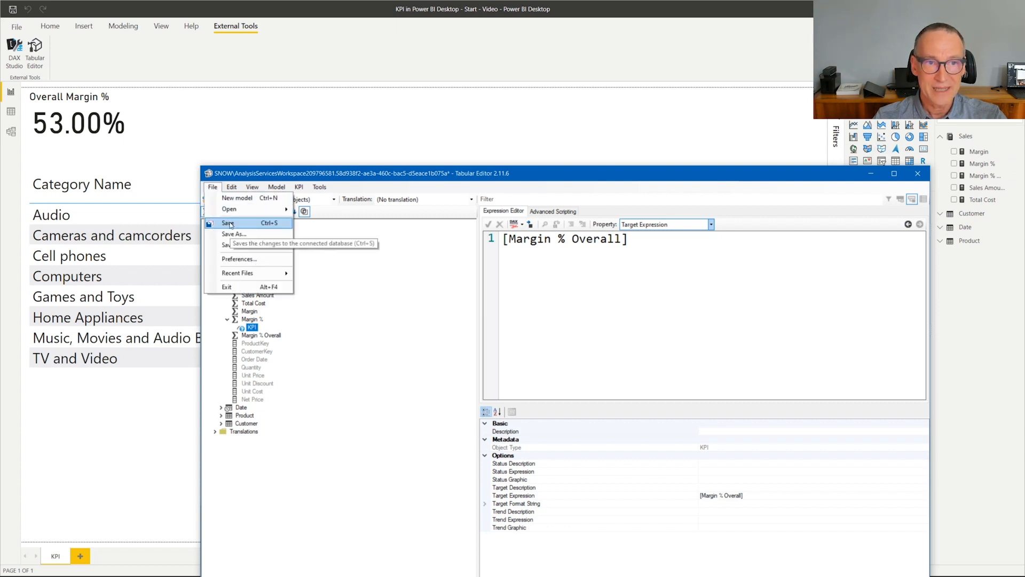
pyautogui.click(229, 224)
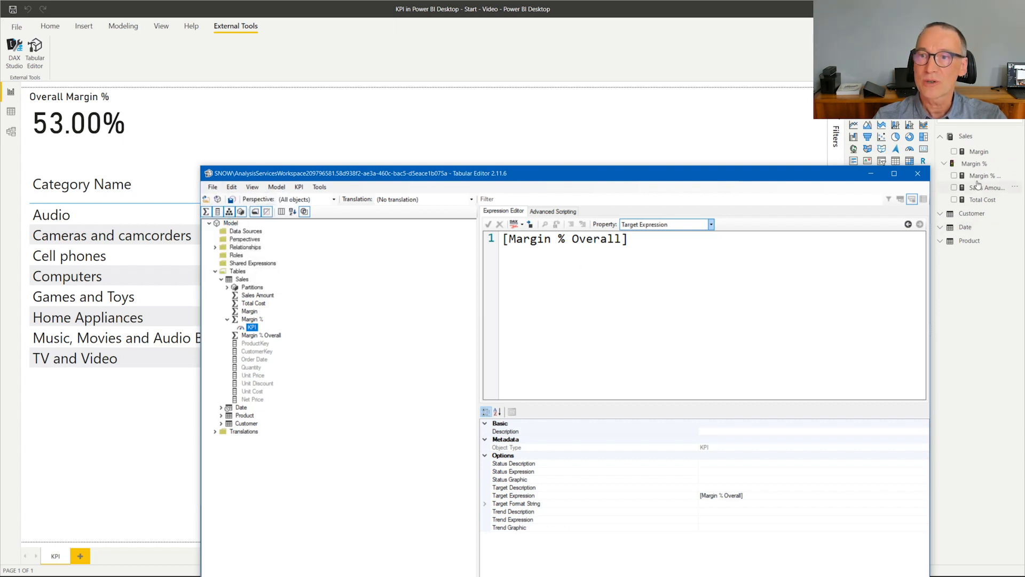
# - Switch to Power BI Desktop and try the Margin % KPI's Goal in the category matrix, removing it again
pyautogui.click(950, 167)
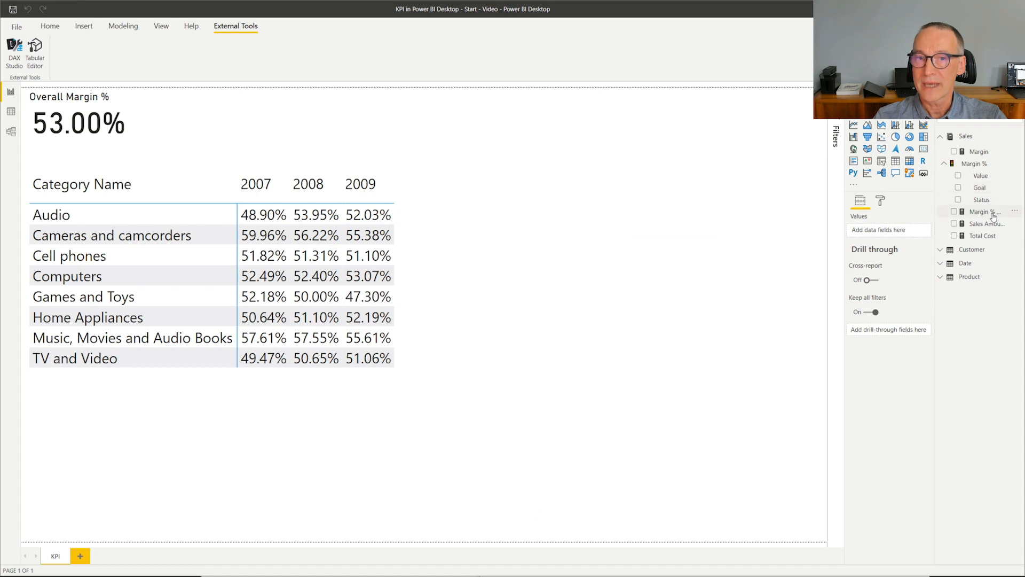
pyautogui.click(570, 258)
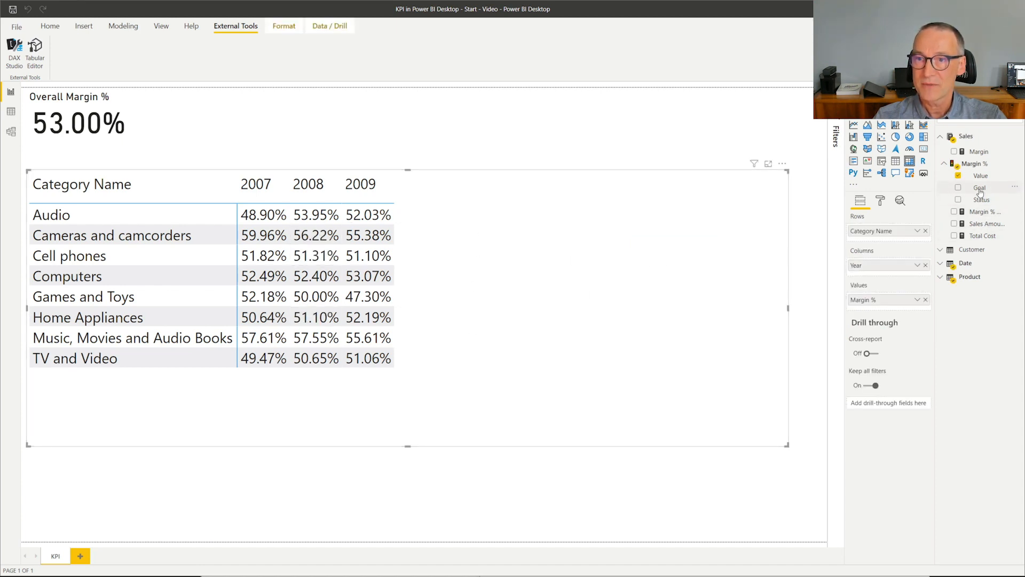
pyautogui.moveTo(980, 193); pyautogui.dragTo(615, 284)
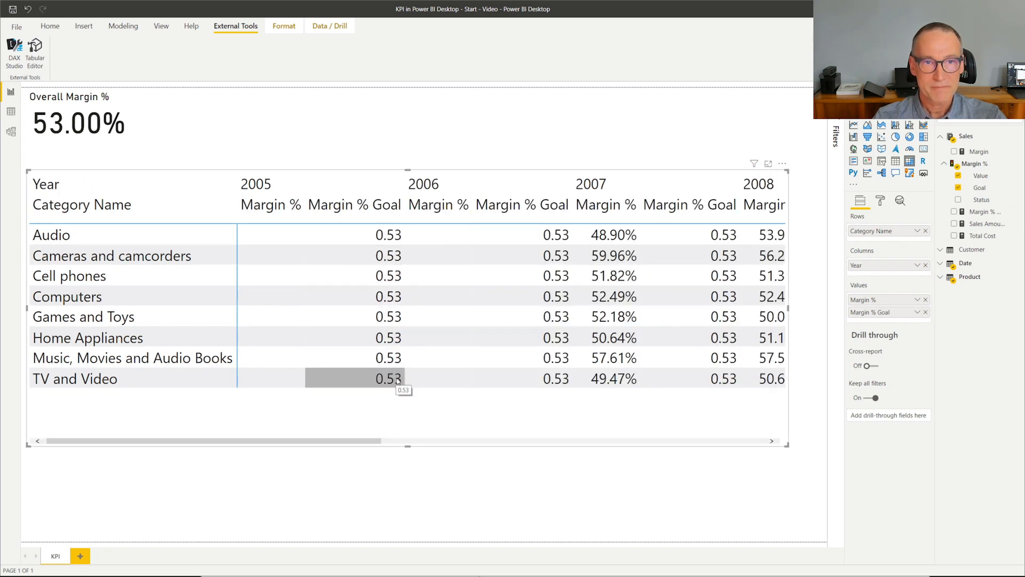
pyautogui.click(958, 188)
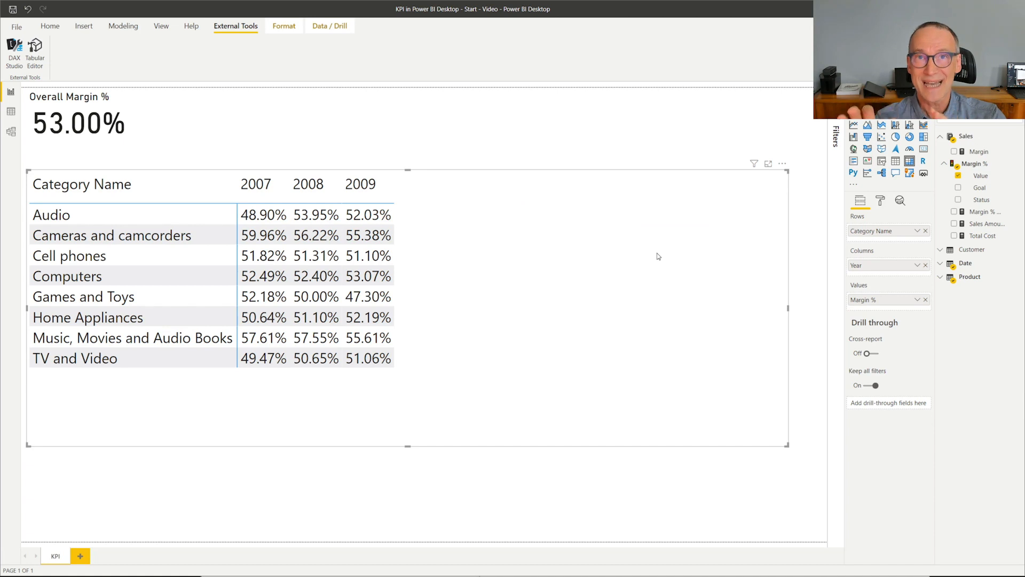
# - Back in Tabular Editor, give the KPI a status expression returning -1, 1 or 0 by comparing [Margin %] with [_Margin % Goal] within 0.02 tolerance
pyautogui.click(492, 576)
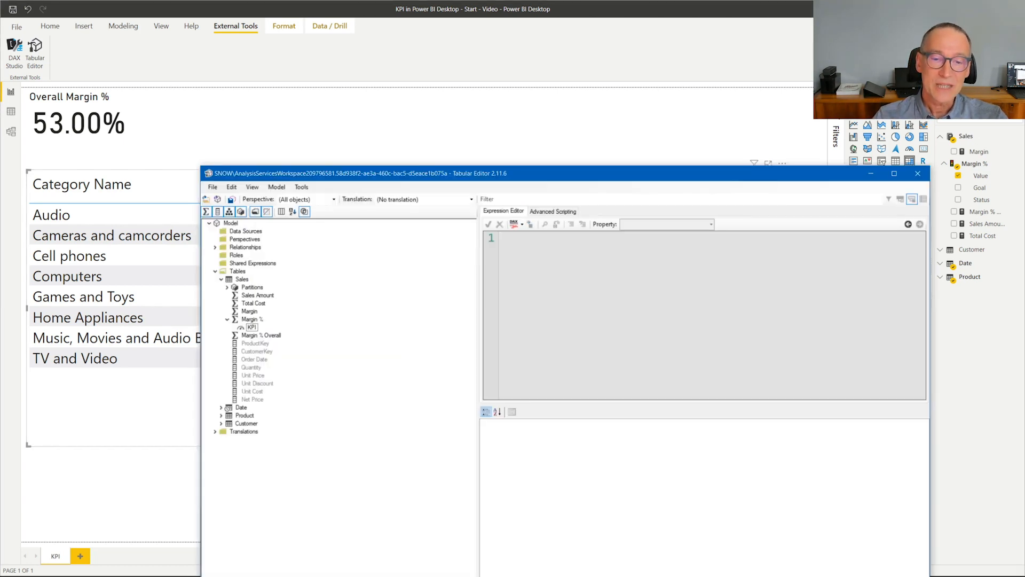
pyautogui.click(254, 329)
pyautogui.click(644, 224)
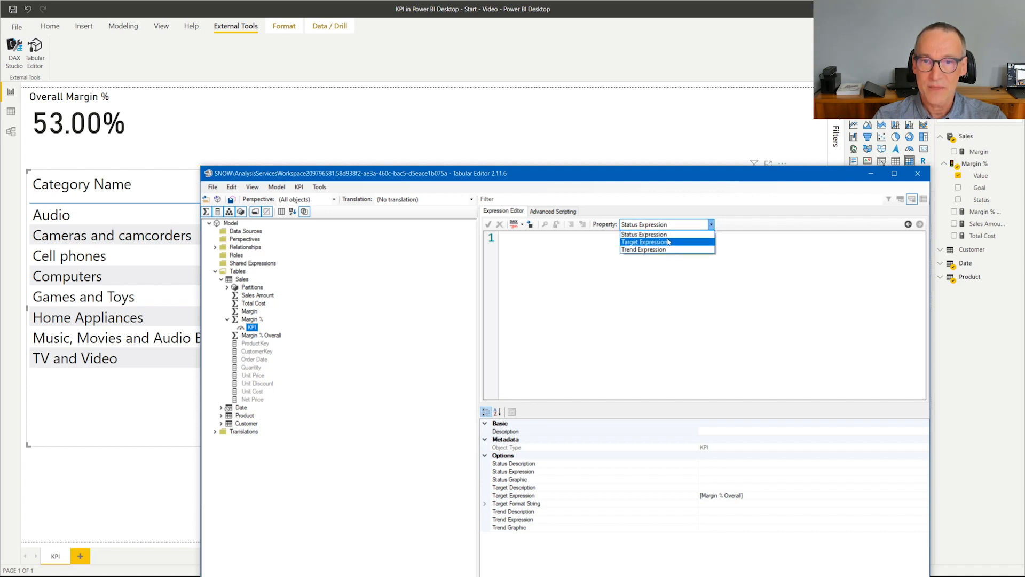
pyautogui.click(644, 234)
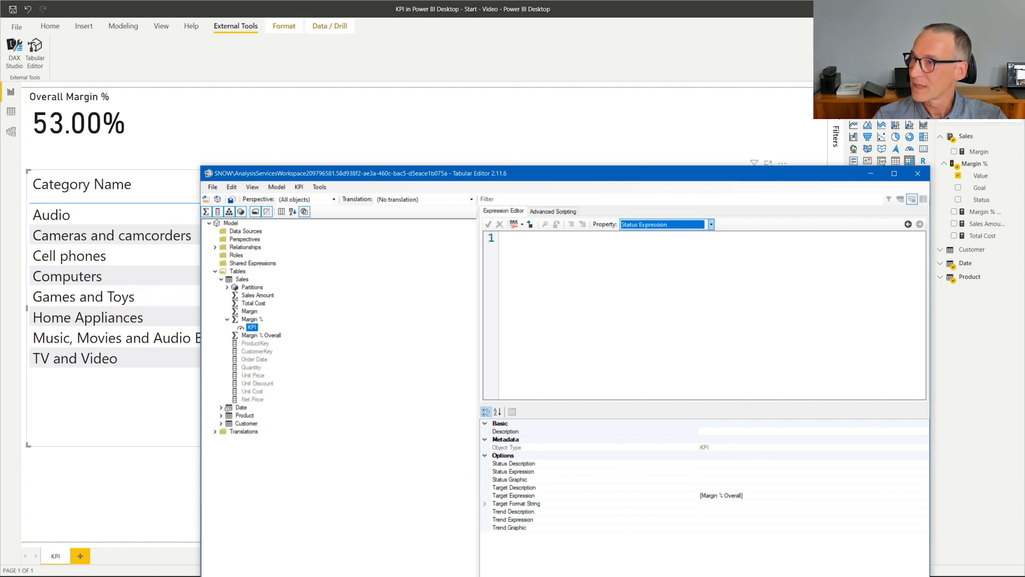
pyautogui.hotkey('alt', 'Tab')
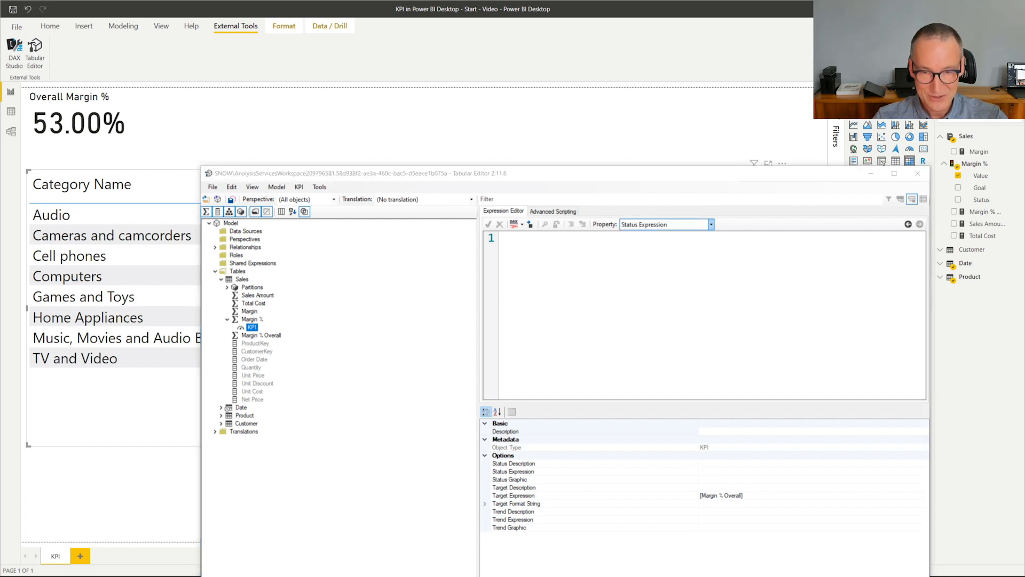
pyautogui.hotkey('alt', 'Tab')
pyautogui.hotkey('ctrl', 'v')
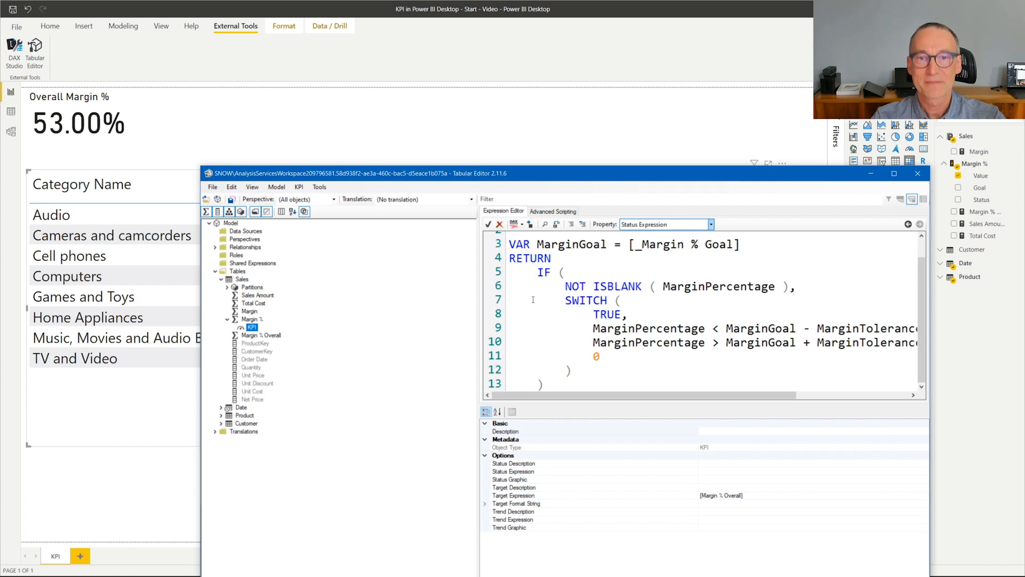
pyautogui.keyDown('ctrl'); pyautogui.scroll(-2, 577, 324); pyautogui.keyUp('ctrl')
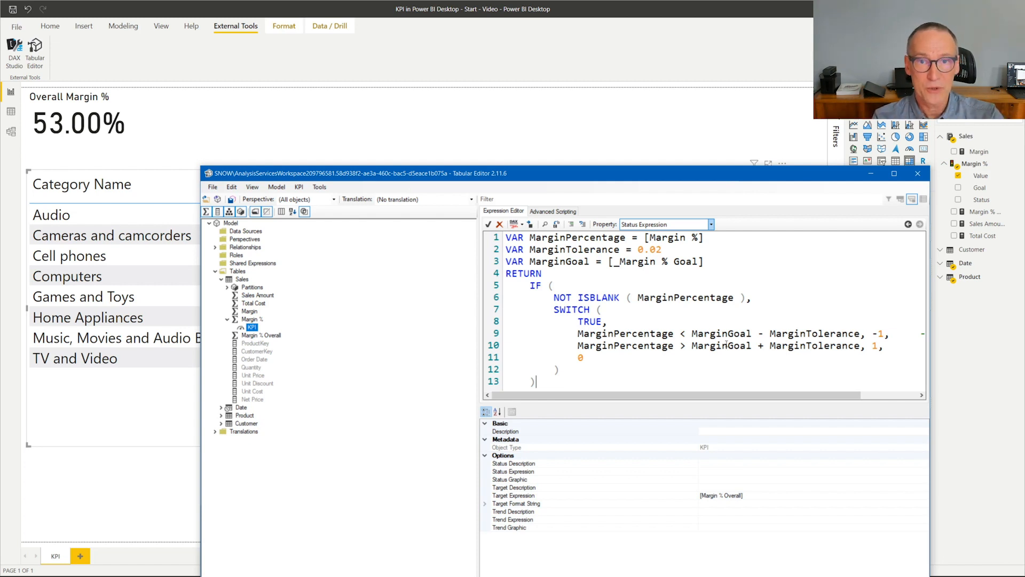
# - Examine the status expression's variables and the values its SWITCH branches return
pyautogui.doubleClick(607, 237)
pyautogui.doubleClick(579, 249)
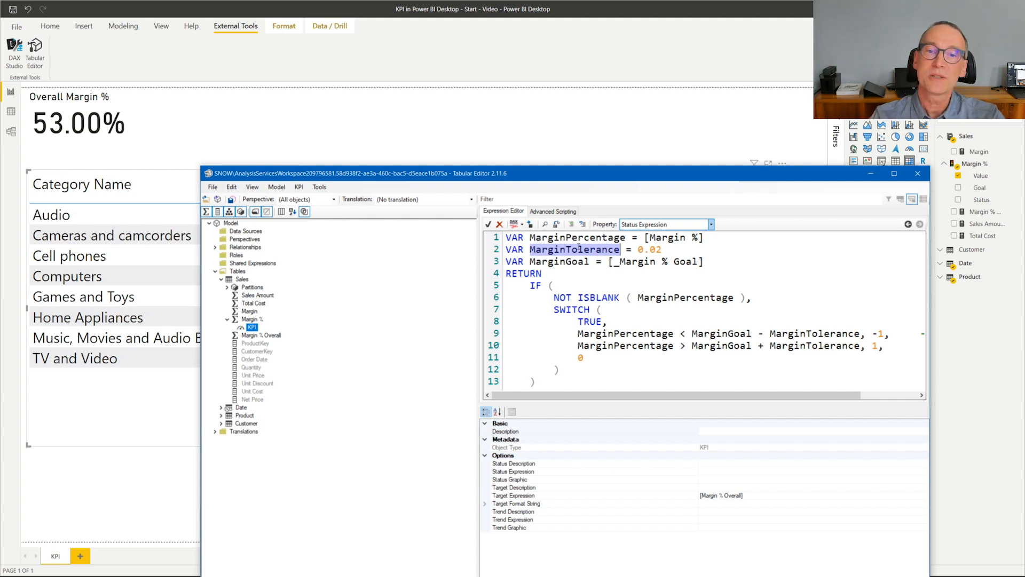
pyautogui.doubleClick(563, 262)
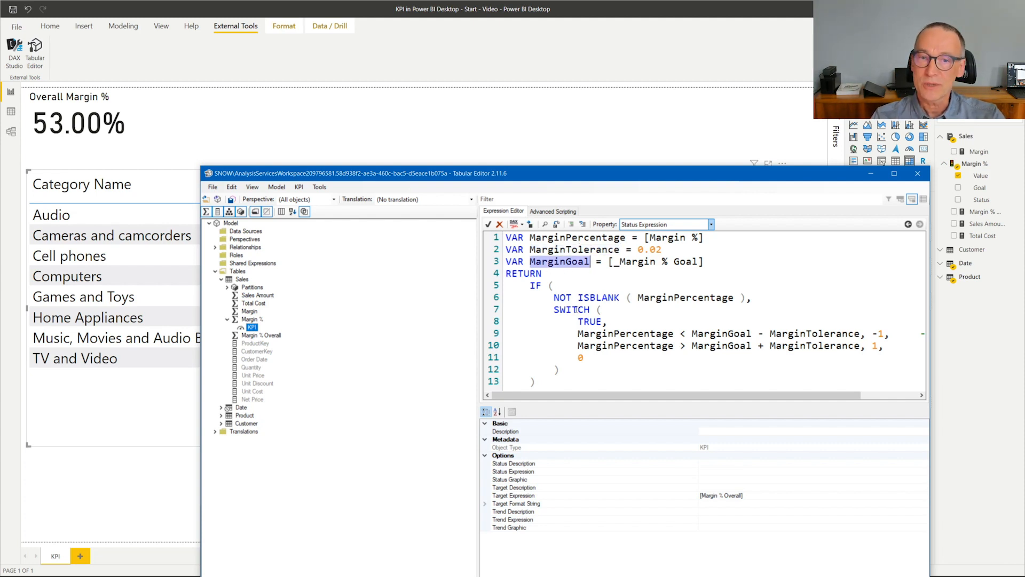
pyautogui.doubleClick(618, 332)
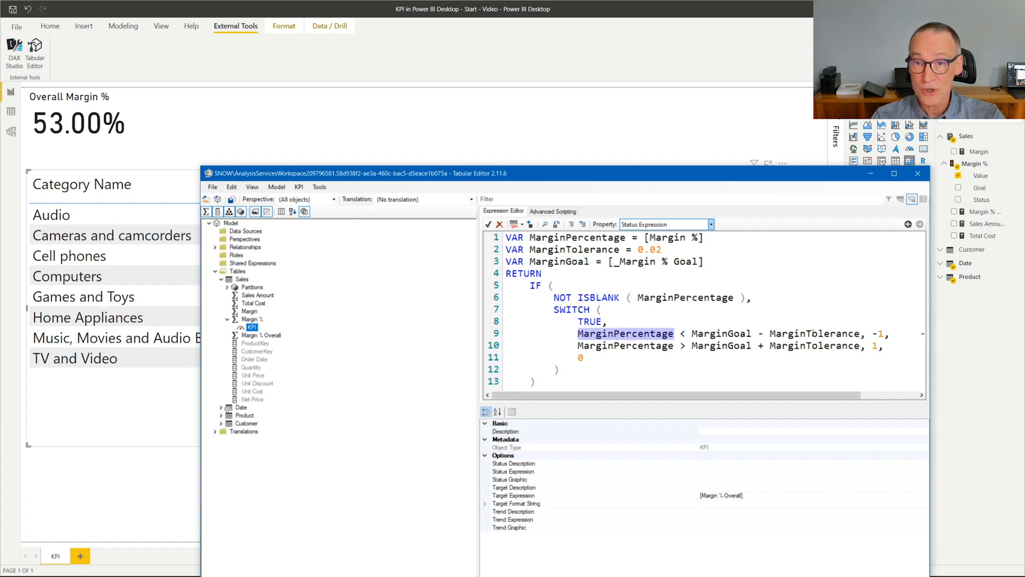
pyautogui.moveTo(898, 333); pyautogui.dragTo(873, 334)
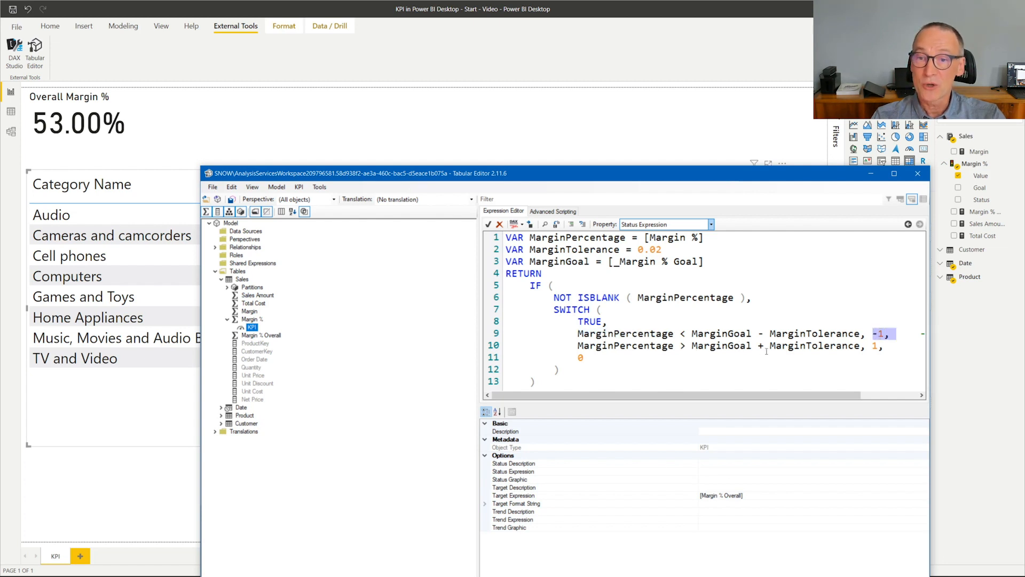
pyautogui.moveTo(865, 345); pyautogui.dragTo(882, 346)
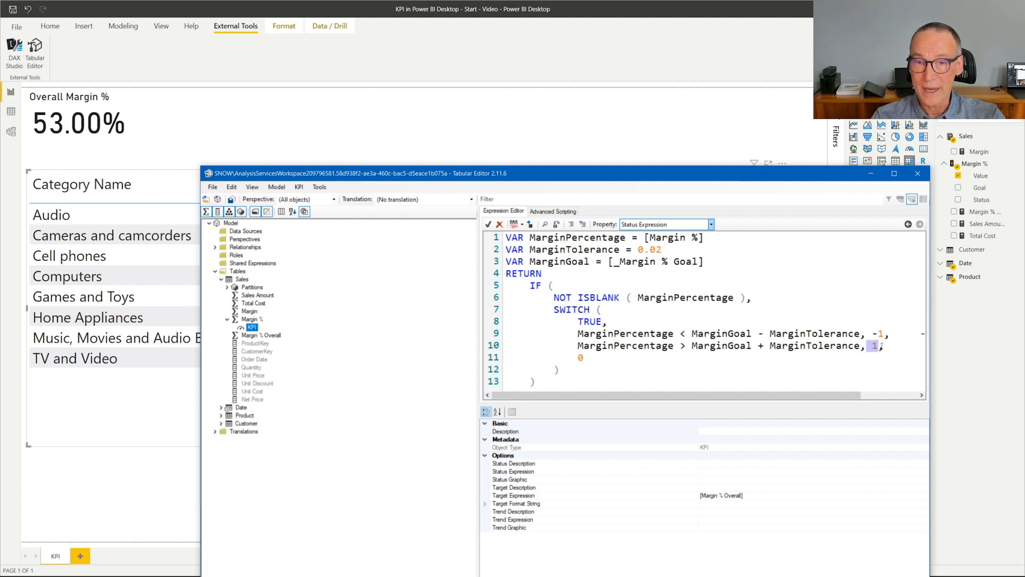
pyautogui.click(610, 358)
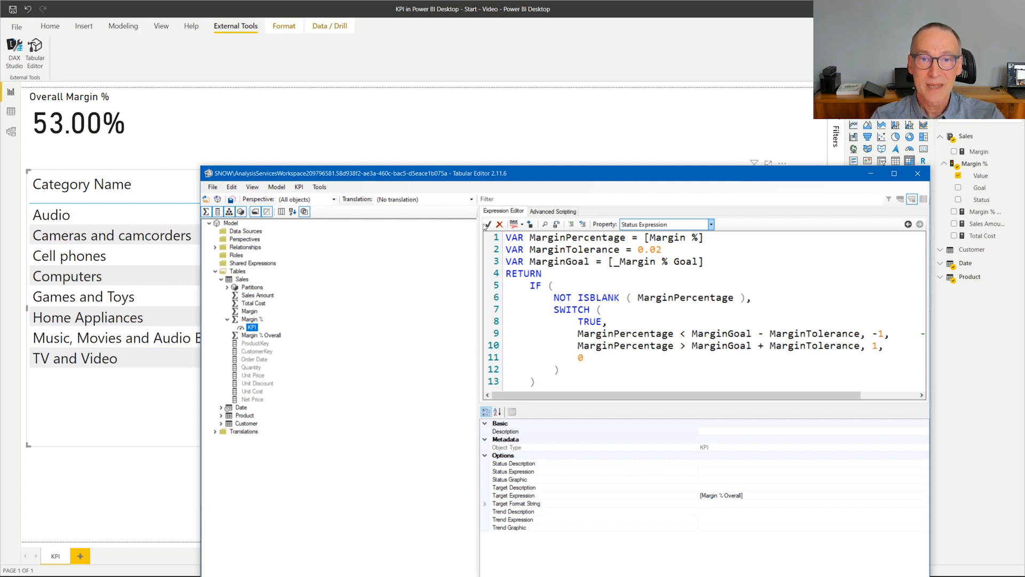
# - Accept the status expression and set the KPI's status graphic to Traffic Light
pyautogui.click(489, 225)
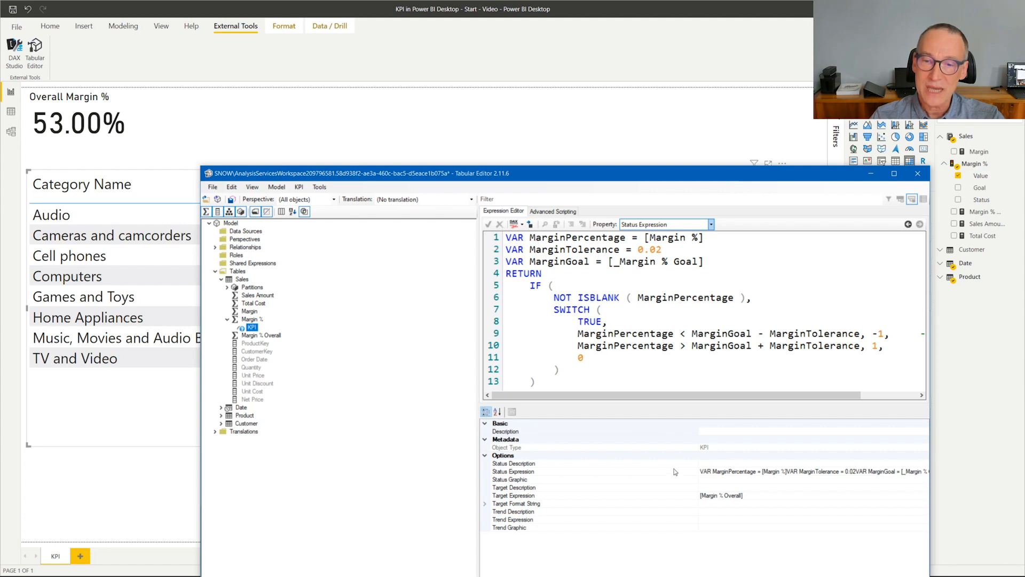
pyautogui.click(733, 479)
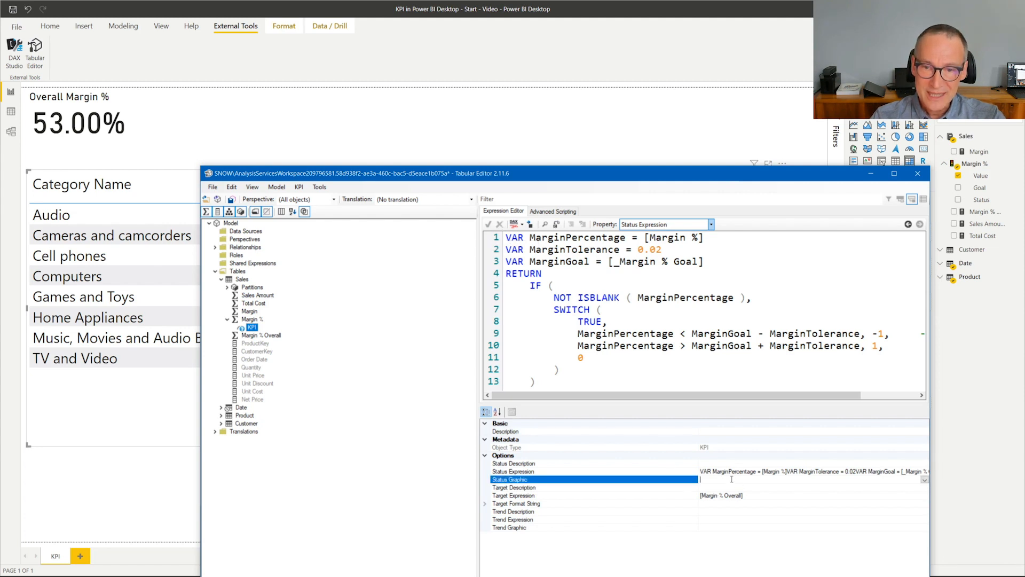
pyautogui.click(925, 480)
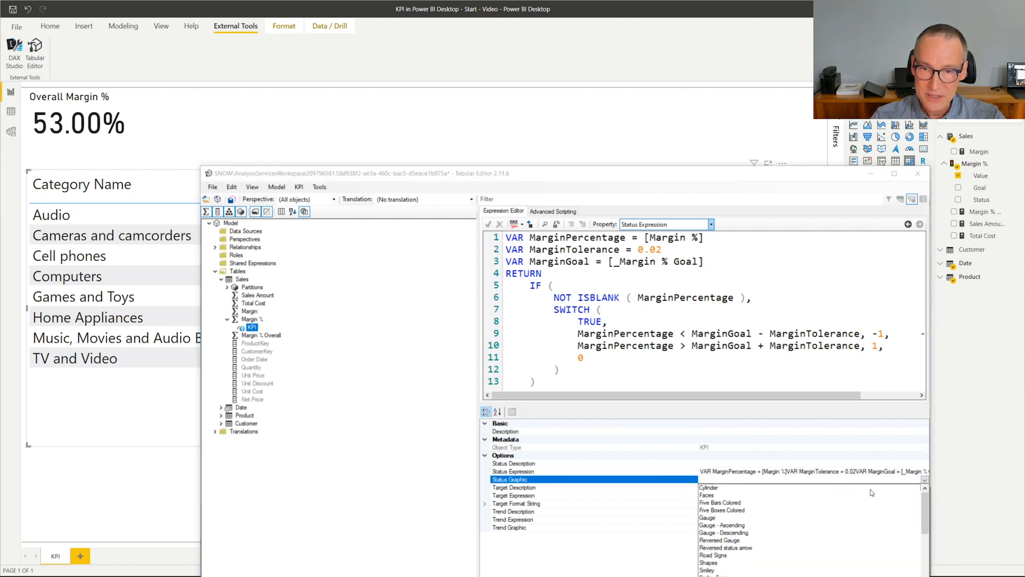
pyautogui.scroll(-3, 824, 534)
pyautogui.scroll(-2, 823, 535)
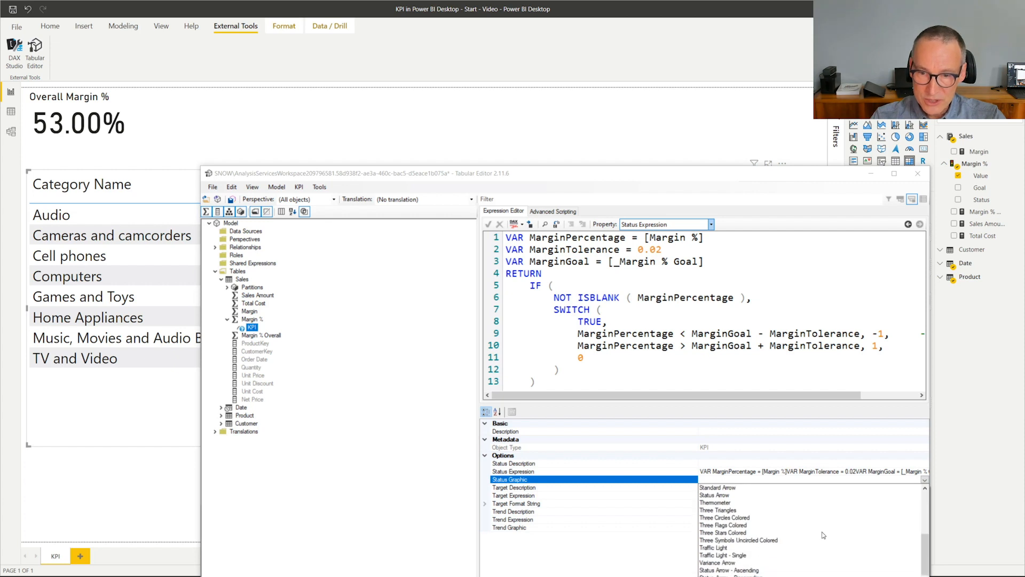
pyautogui.click(727, 548)
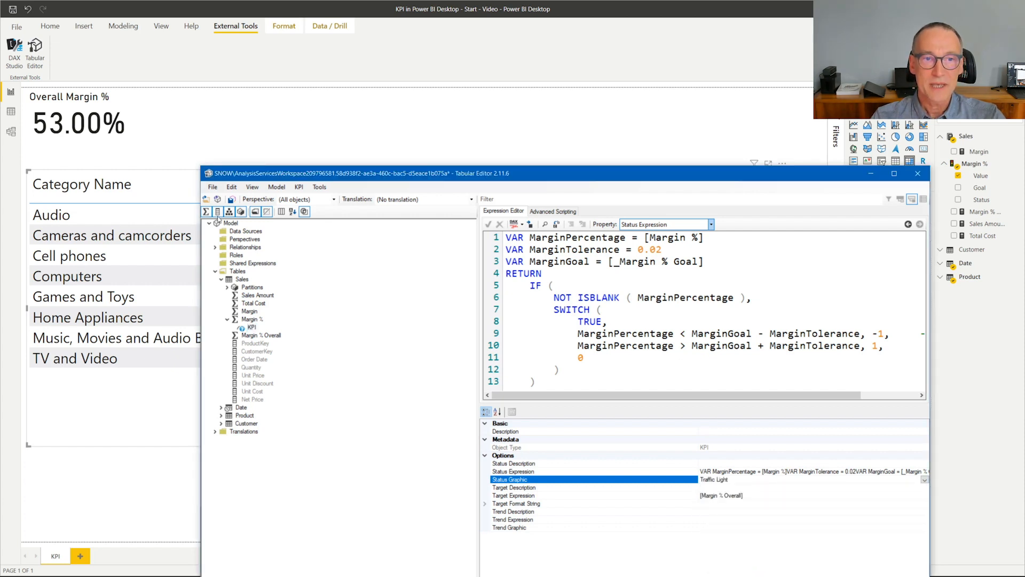
# - Save the KPI changes to the model, switch to Power BI Desktop and add the Margin % KPI's Status to the category matrix
pyautogui.click(212, 187)
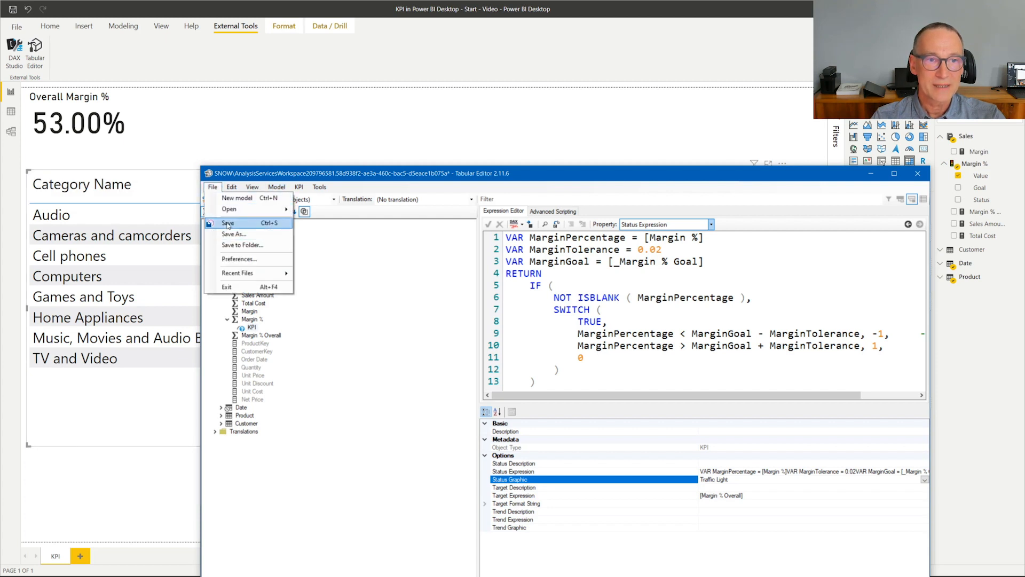
pyautogui.click(228, 223)
pyautogui.click(151, 485)
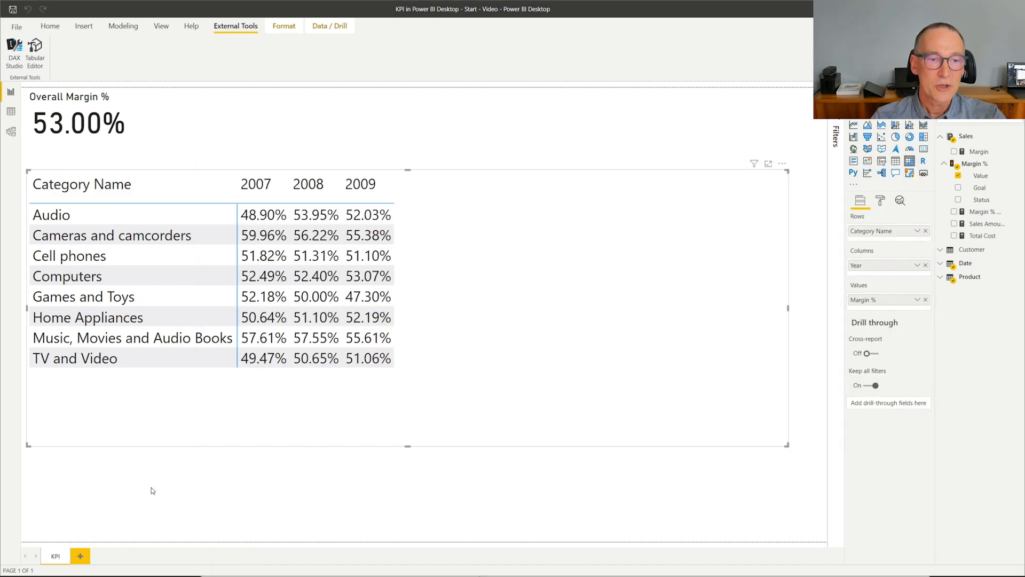
pyautogui.click(514, 245)
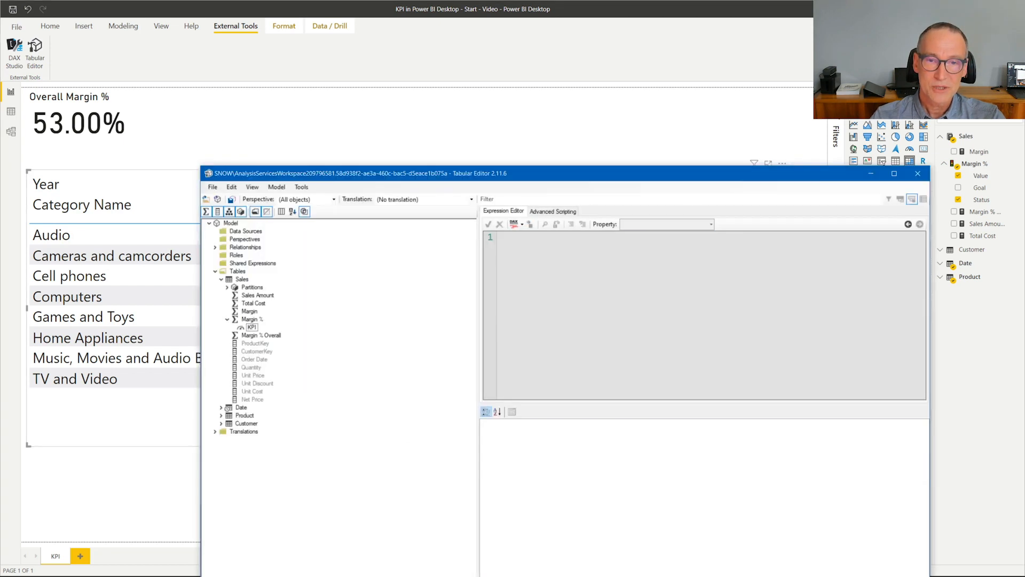
# - Back in Tabular Editor, give the KPI a trend expression returning 1, -1 or 0 by comparing [Margin %] with its PREVIOUSYEAR( 'Date'[Date] ) value
pyautogui.click(252, 327)
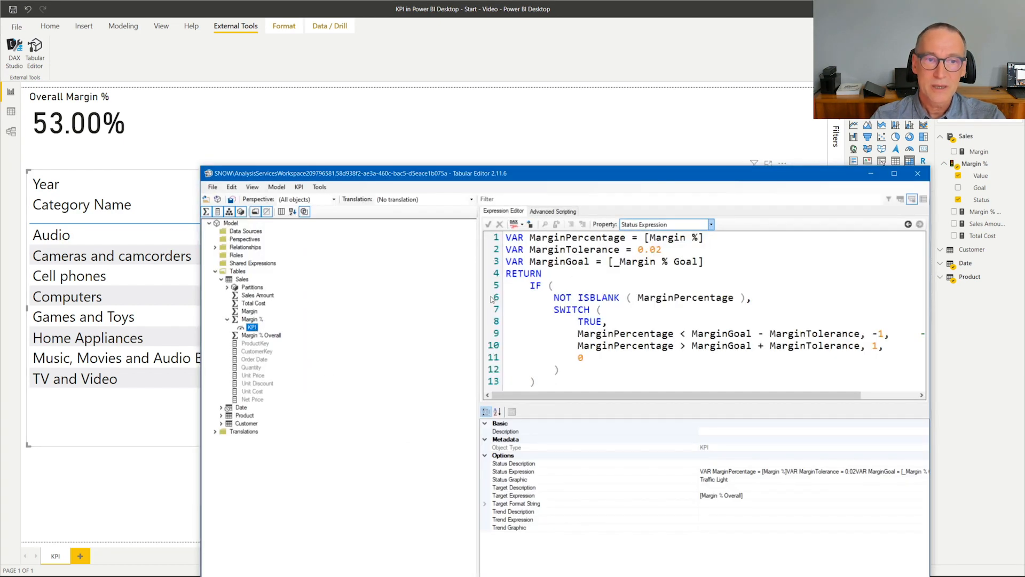
pyautogui.click(711, 224)
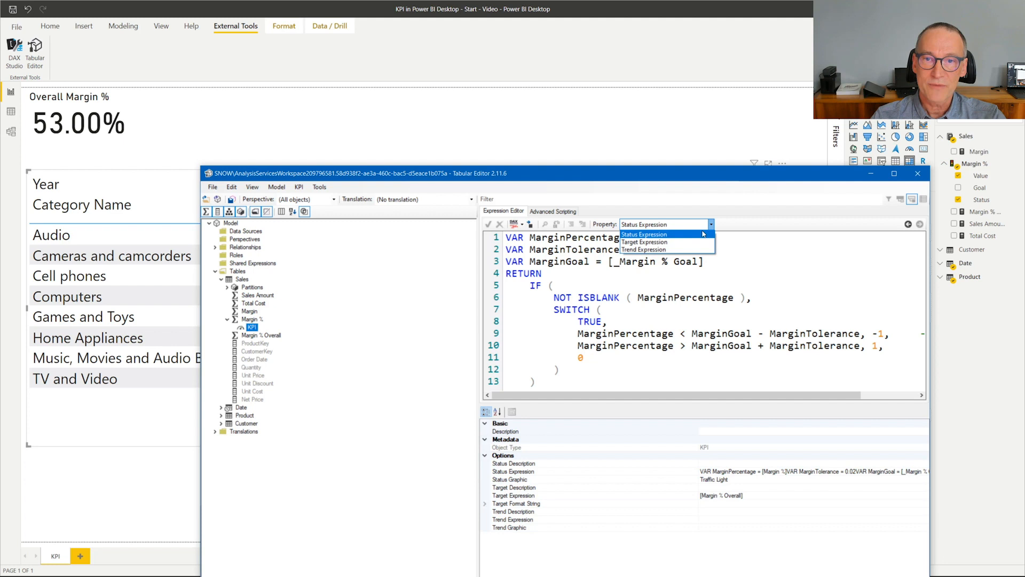
pyautogui.click(665, 250)
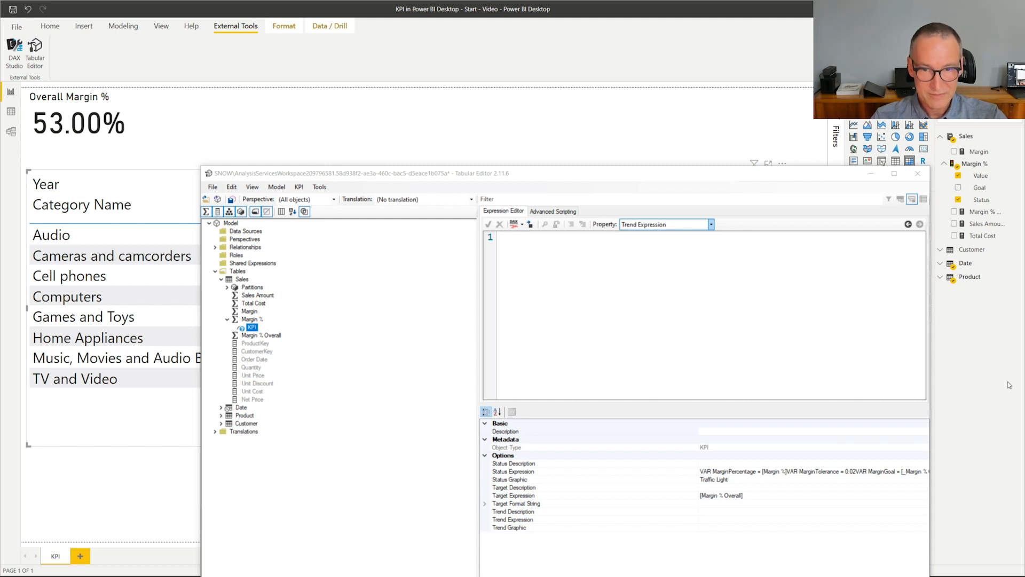
pyautogui.click(705, 323)
pyautogui.hotkey('ctrl', 'v')
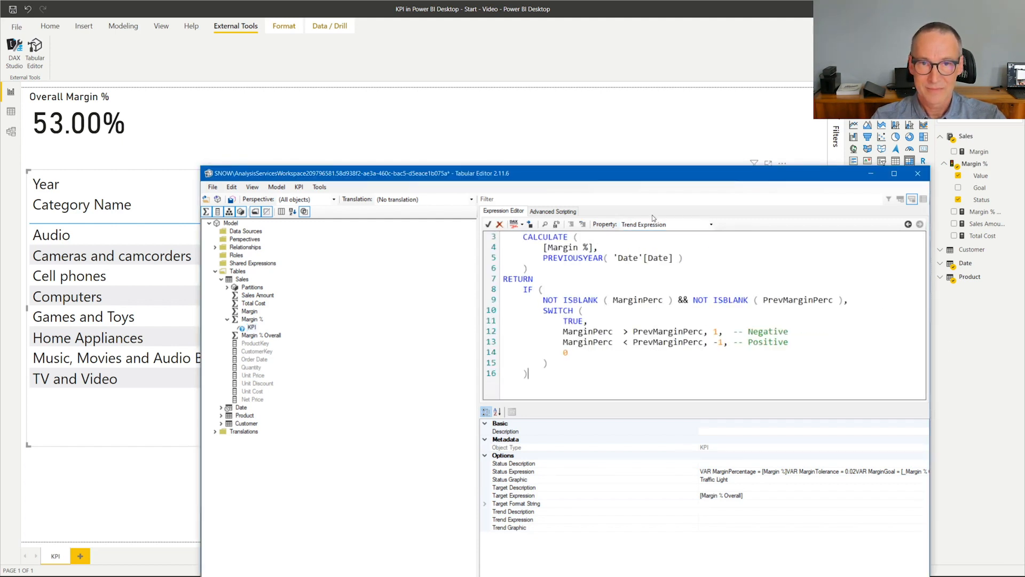
pyautogui.moveTo(202, 166); pyautogui.dragTo(134, 106)
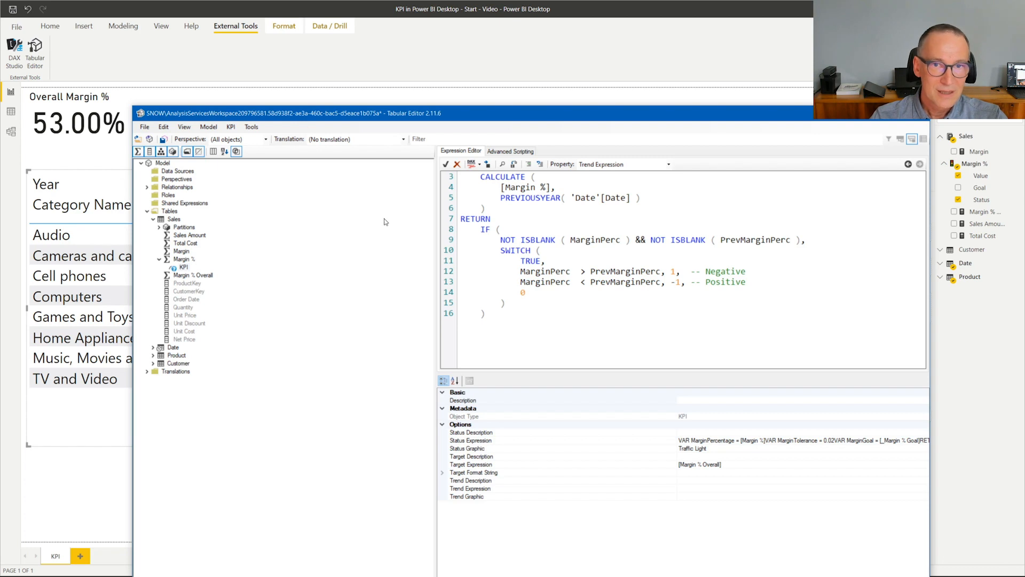
pyautogui.click(617, 165)
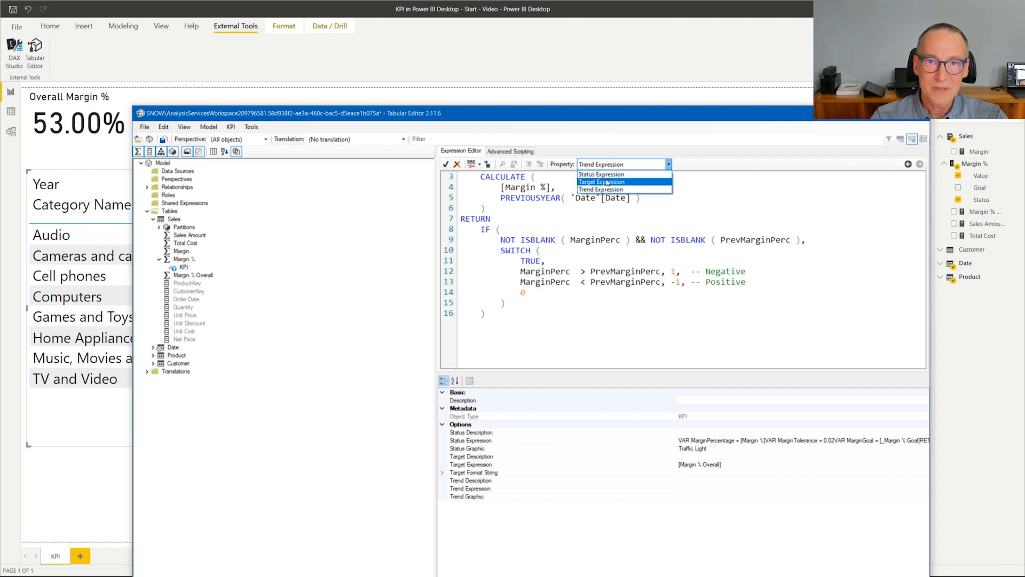
pyautogui.click(609, 181)
pyautogui.click(612, 165)
pyautogui.click(601, 190)
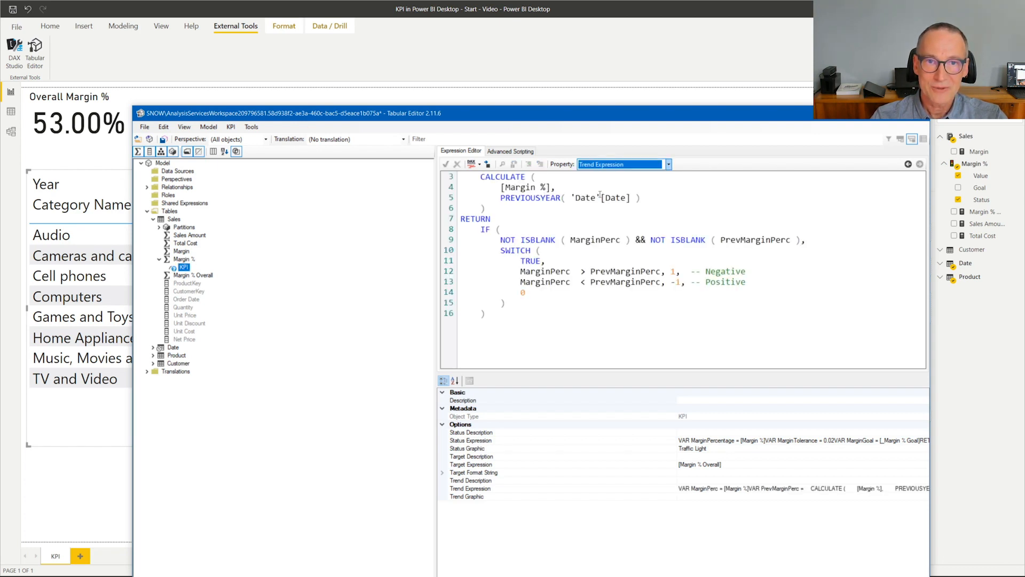
# - Examine the trend expression's MarginPerc and PrevMarginPerc variables, its PREVIOUSYEAR filter and the values its SWITCH branches return
pyautogui.click(530, 250)
pyautogui.scroll(3, 513, 287)
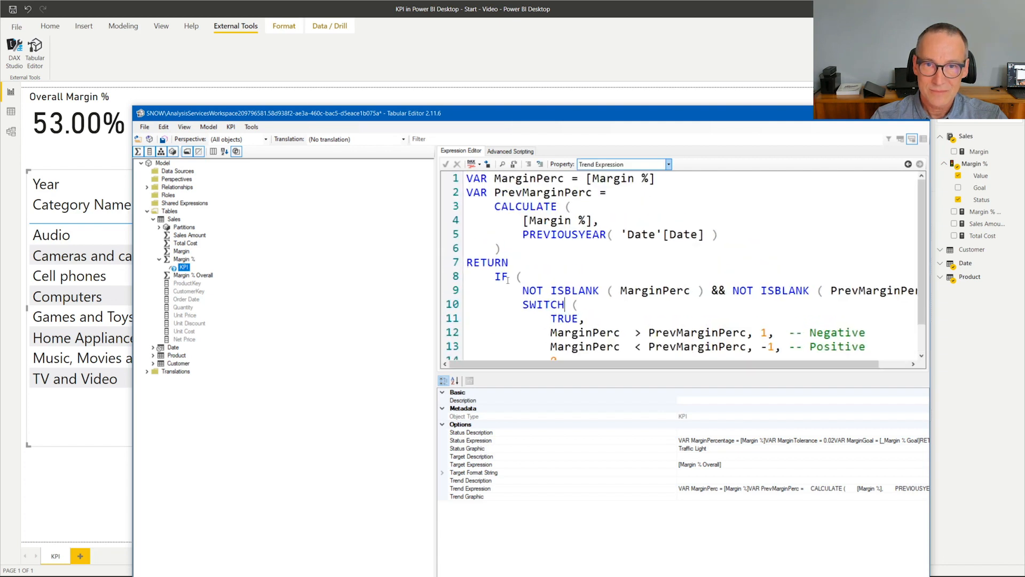
pyautogui.scroll(-2, 514, 287)
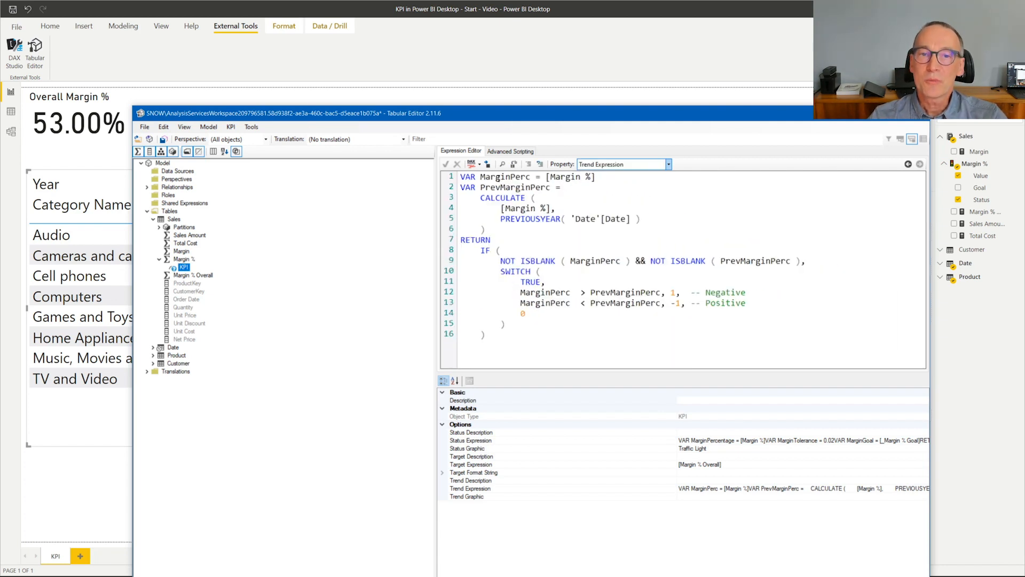
pyautogui.moveTo(486, 176); pyautogui.dragTo(537, 177)
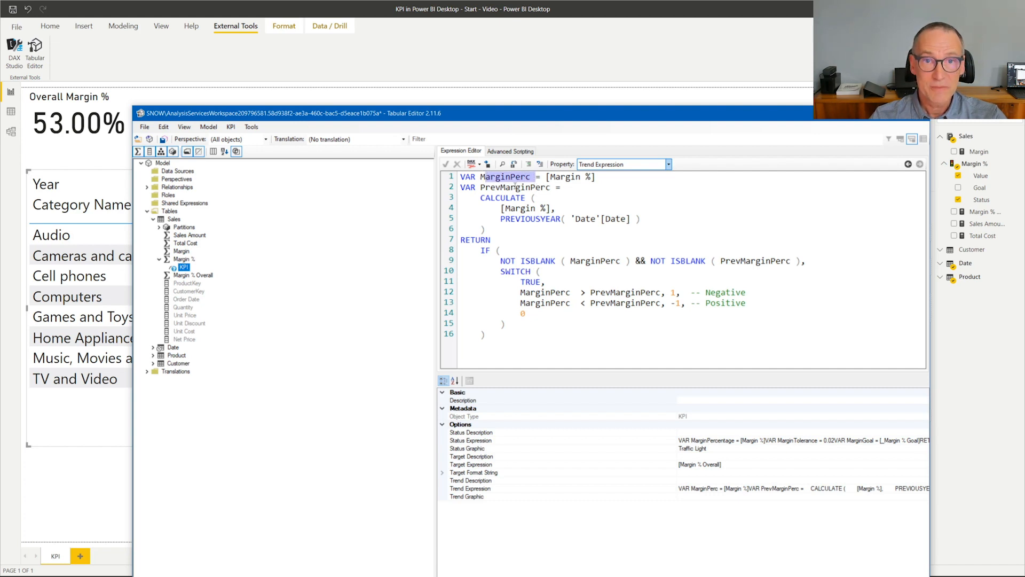
pyautogui.doubleClick(515, 187)
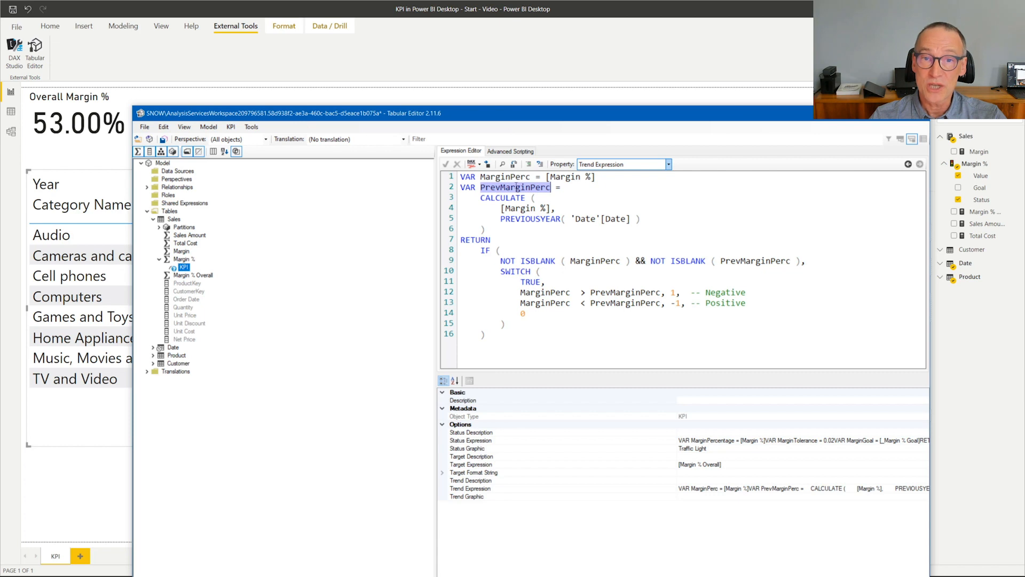
pyautogui.moveTo(500, 219); pyautogui.dragTo(641, 218)
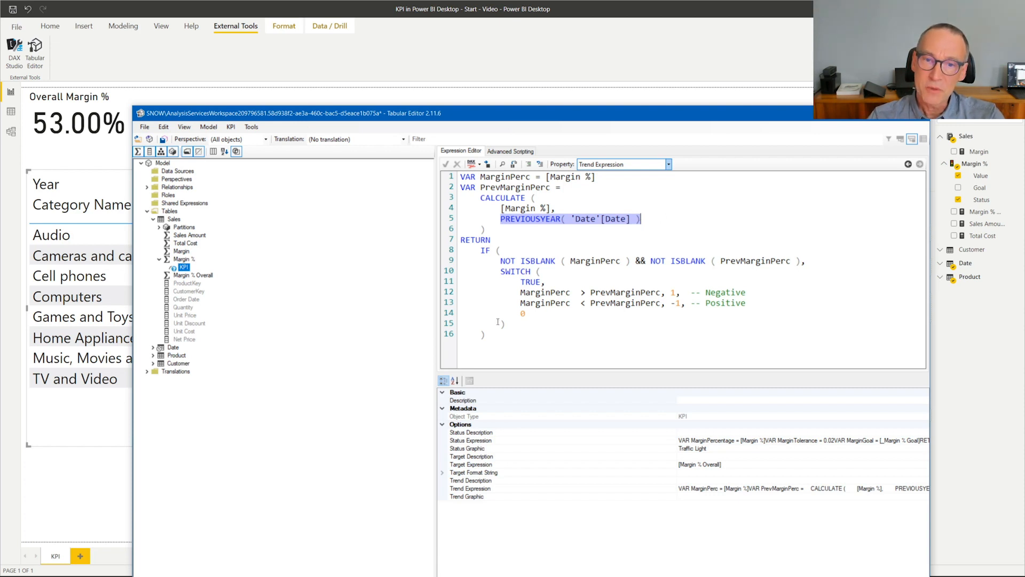
pyautogui.click(551, 293)
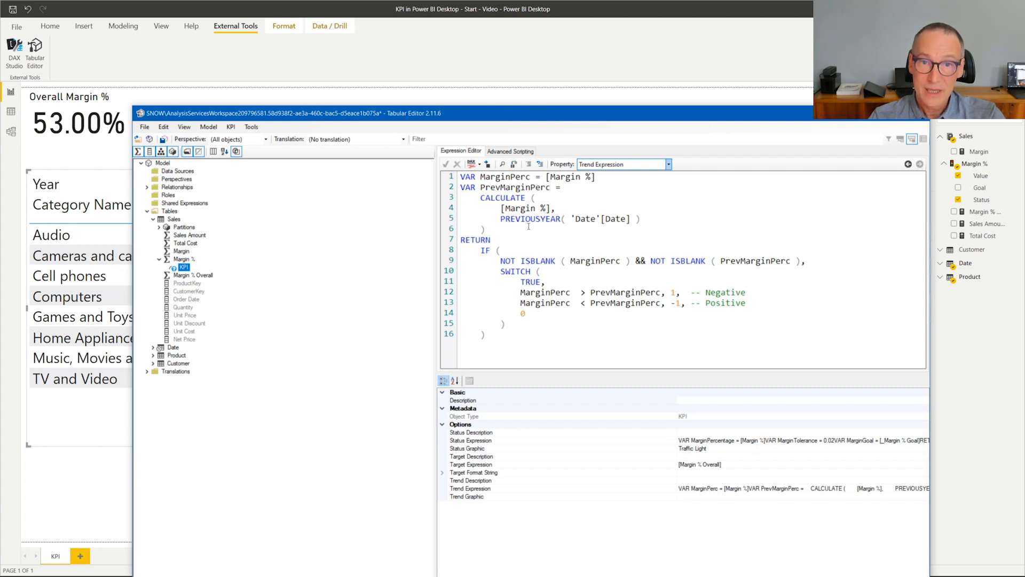
pyautogui.moveTo(521, 208); pyautogui.dragTo(485, 335)
pyautogui.click(539, 340)
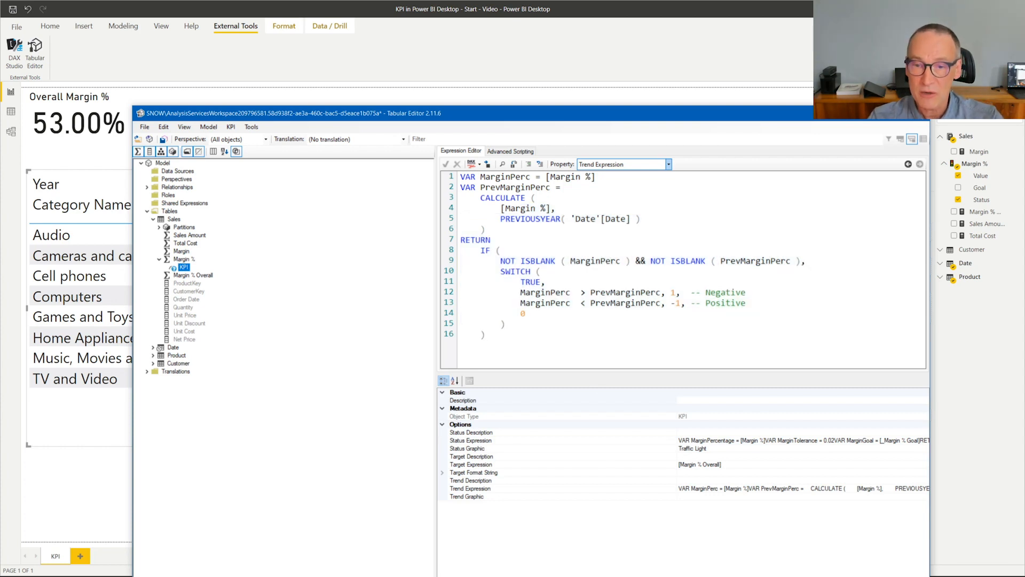
# - Set the KPI's trend graphic to Standard Arrow
pyautogui.click(701, 496)
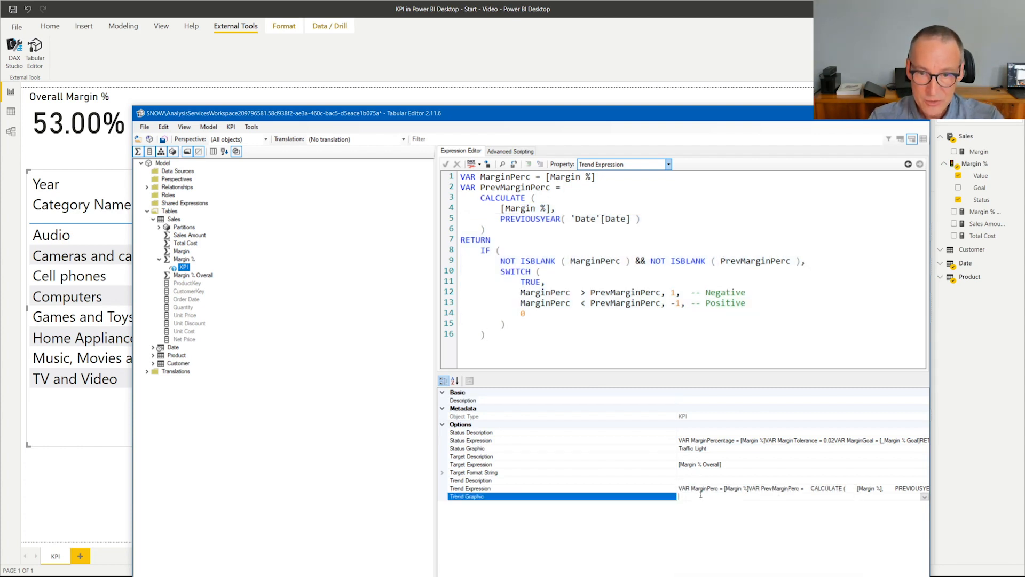
pyautogui.click(924, 496)
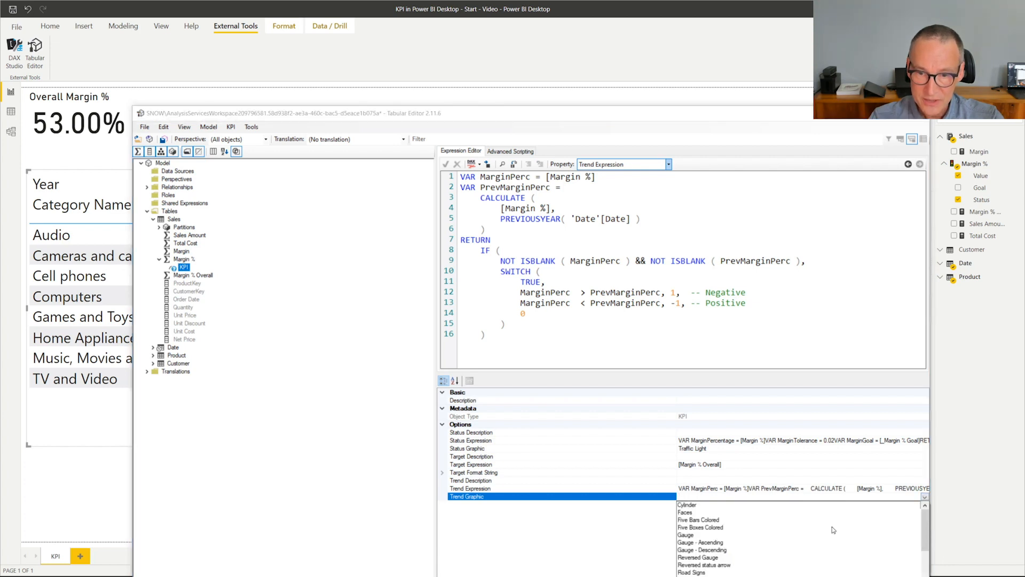
pyautogui.scroll(-4, 834, 530)
pyautogui.scroll(-1, 755, 558)
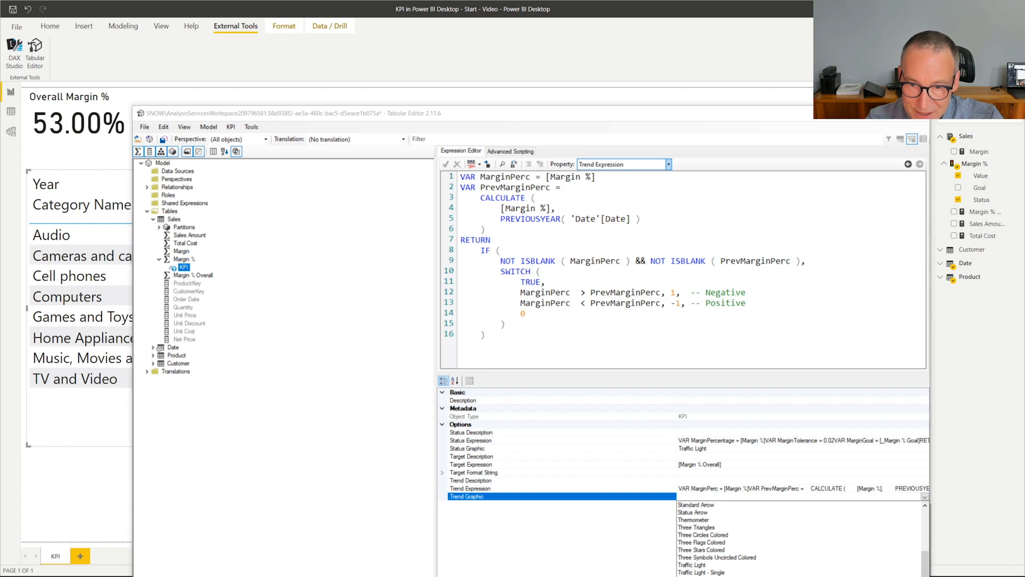
pyautogui.scroll(3, 752, 555)
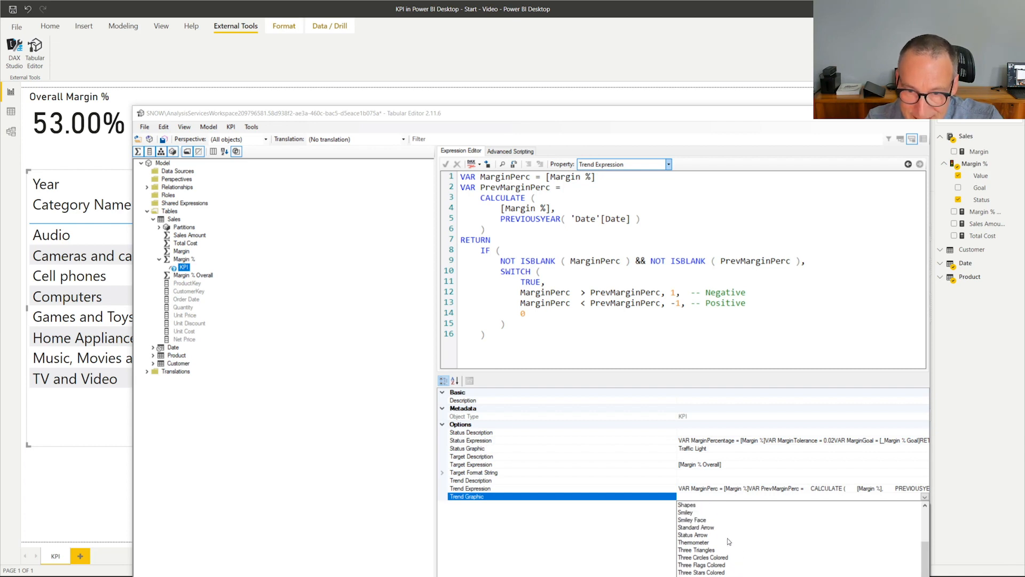
pyautogui.click(706, 527)
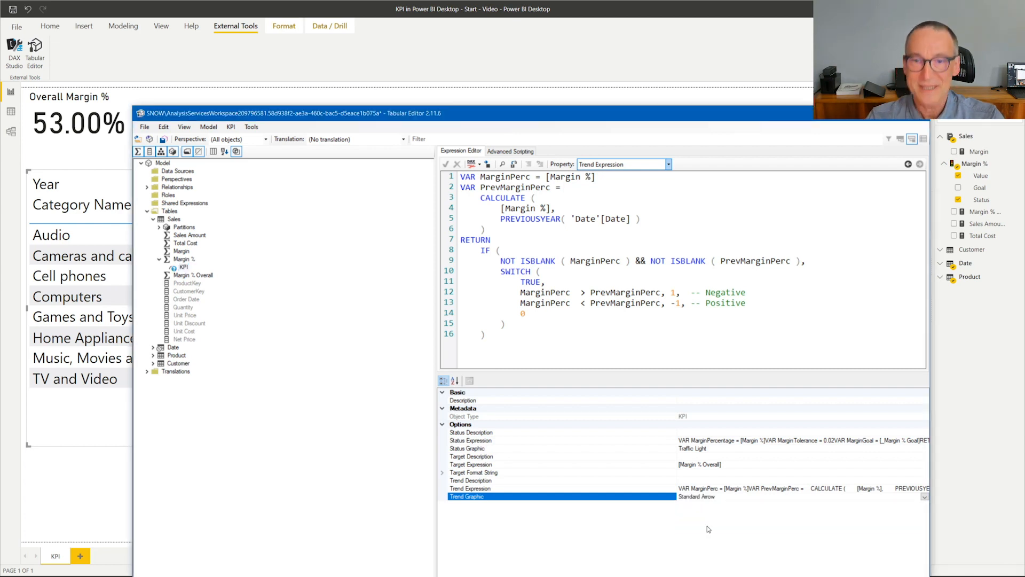
pyautogui.click(751, 259)
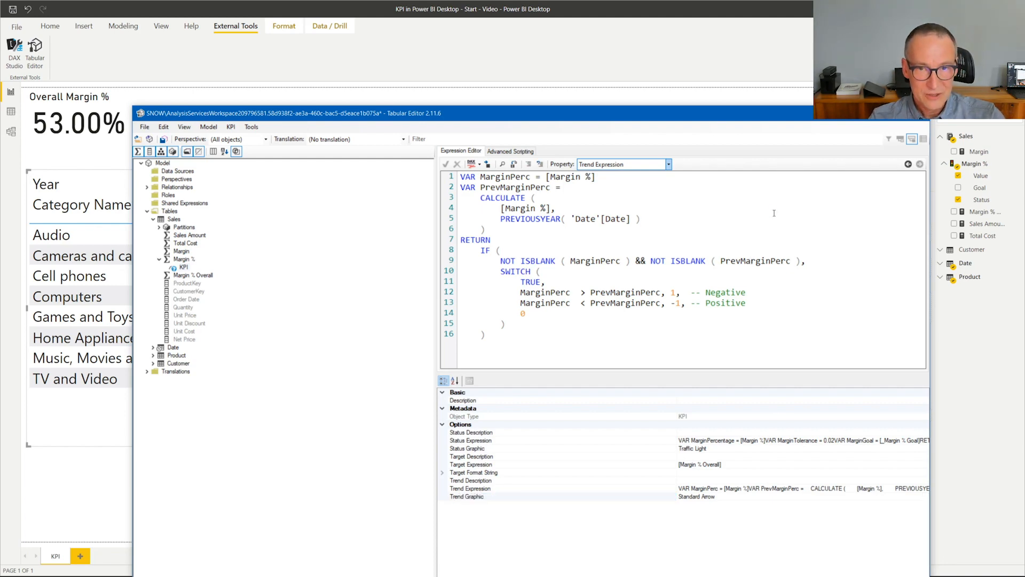
# - Save the model changes, switch to Power BI Desktop and add the Margin % KPI's Trend to the category matrix
pyautogui.hotkey('ctrl', 's')
pyautogui.hotkey('alt', 'Tab')
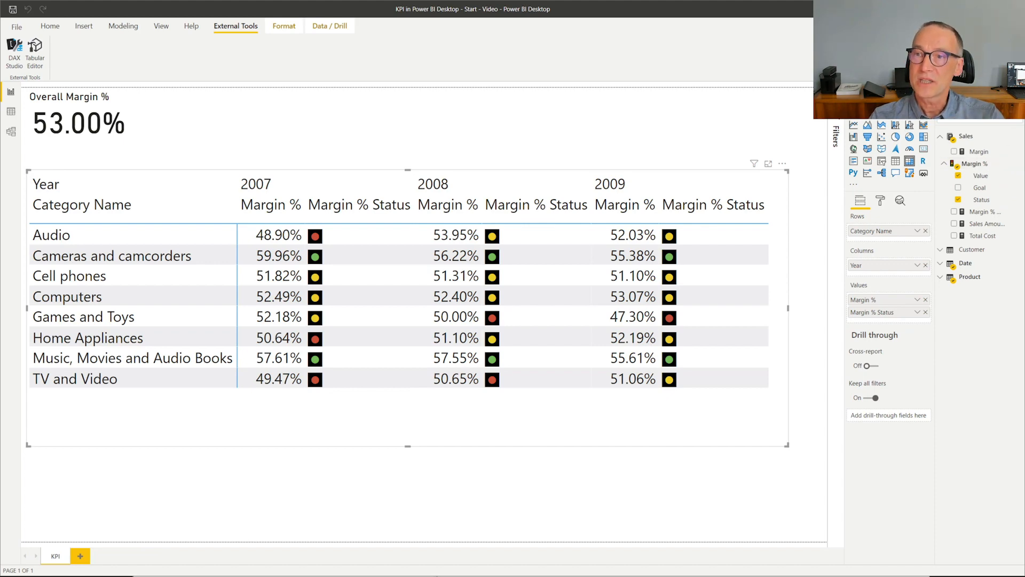
pyautogui.click(1016, 93)
pyautogui.click(1016, 93)
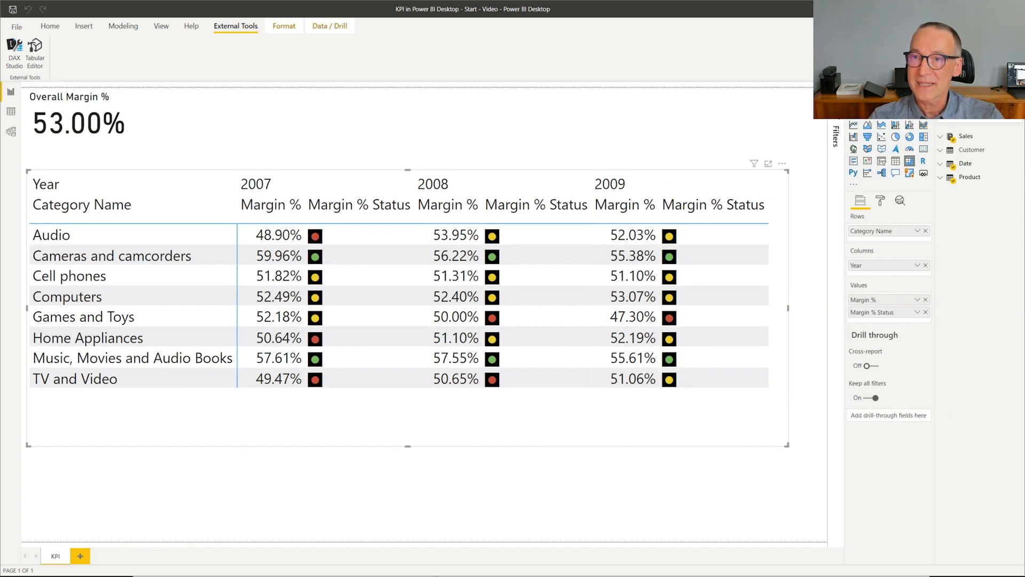
pyautogui.click(942, 138)
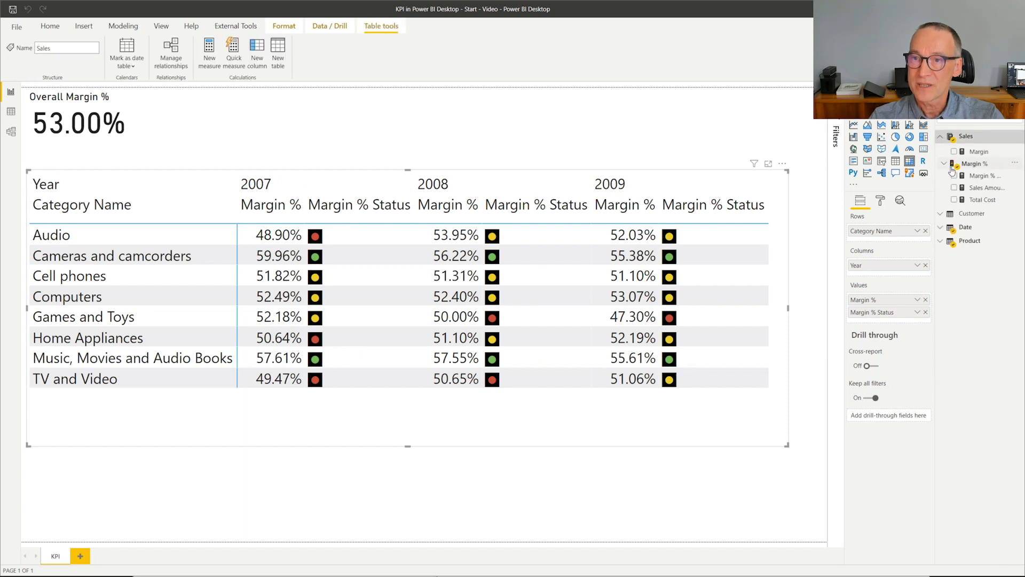
pyautogui.click(944, 164)
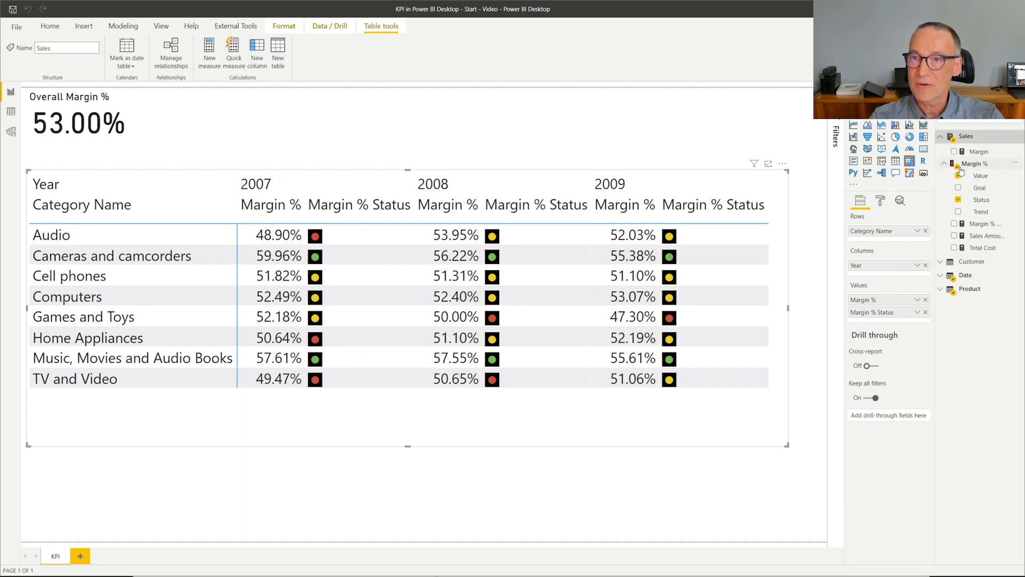
pyautogui.moveTo(982, 216); pyautogui.dragTo(523, 332)
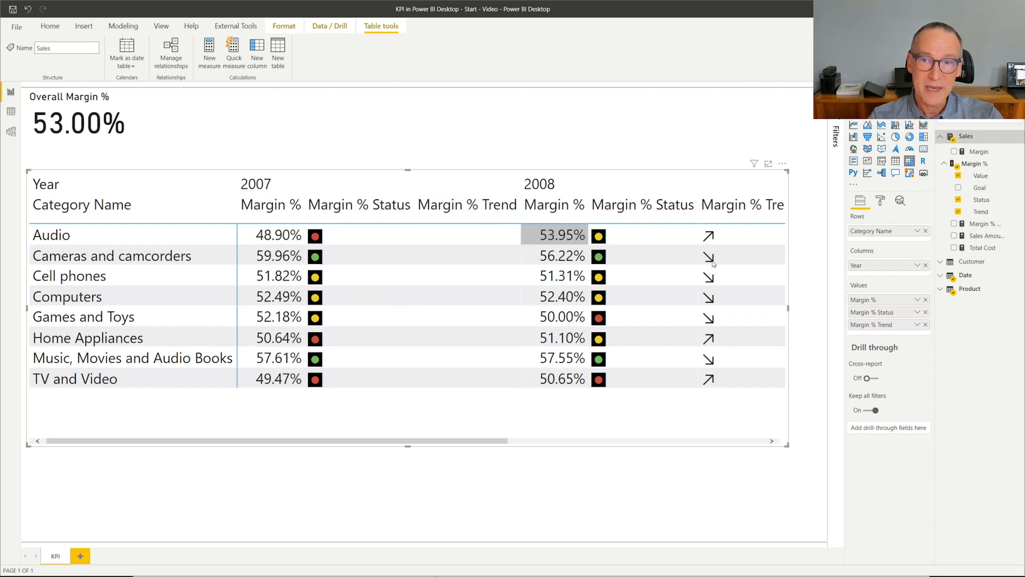
# - Rename the matrix's Margin % Status value field as Status
pyautogui.click(917, 313)
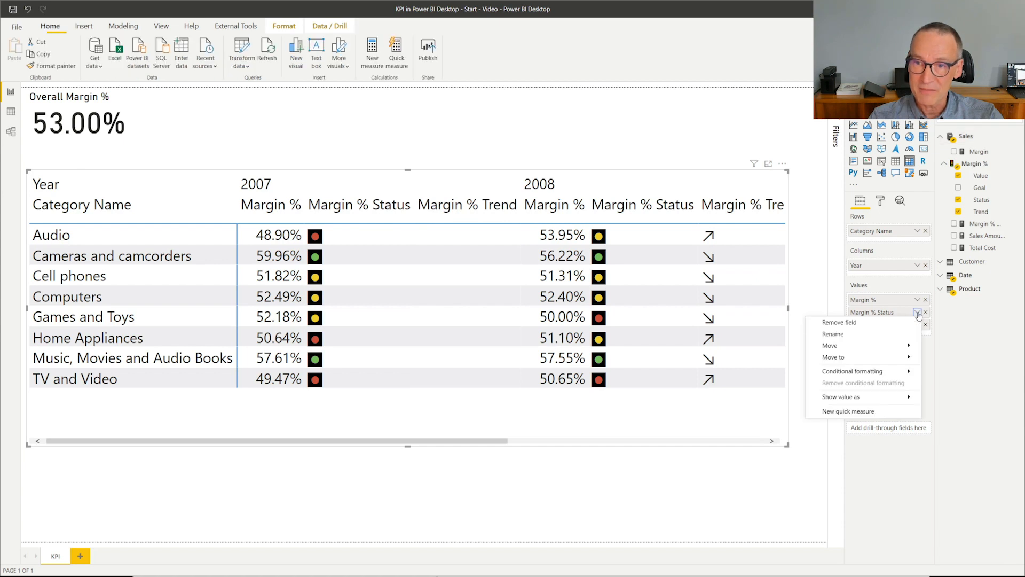
pyautogui.moveTo(871, 397)
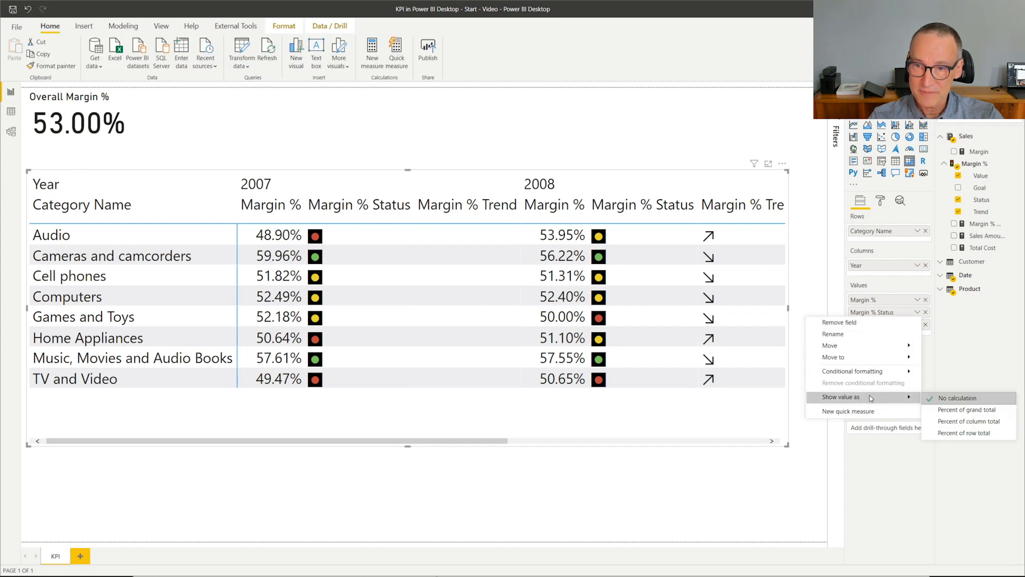
pyautogui.click(852, 335)
pyautogui.press('Home')
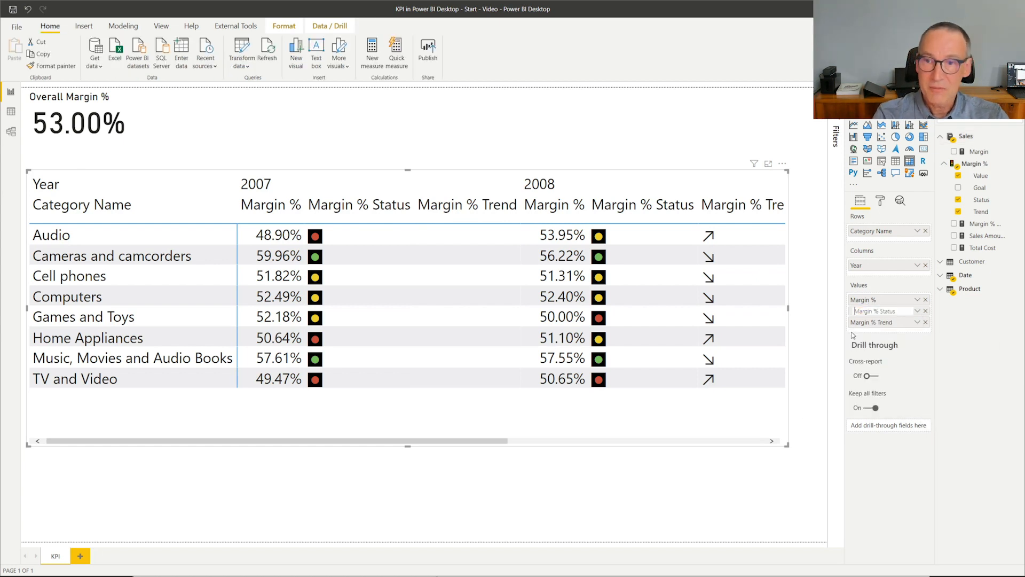
pyautogui.hotkey('ctrl', 'shift', 'Right')
pyautogui.hotkey('ctrl', 'shift', 'Right')
pyautogui.hotkey('ctrl', 'shift', 'Left')
pyautogui.press('Delete')
pyautogui.press('Return')
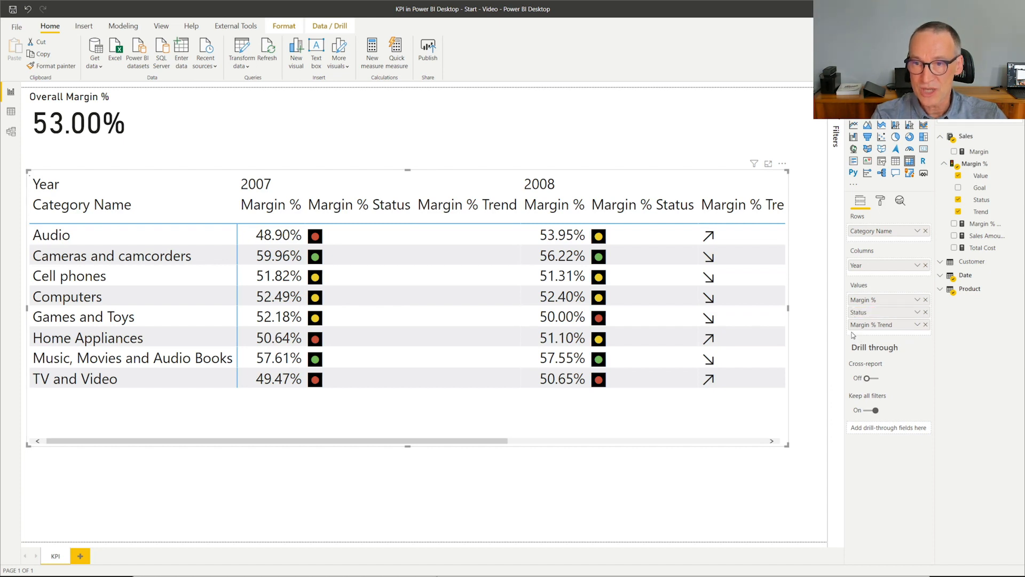
# - Rename the matrix's Margin % Trend value field as Trend and deselect the matrix
pyautogui.click(917, 324)
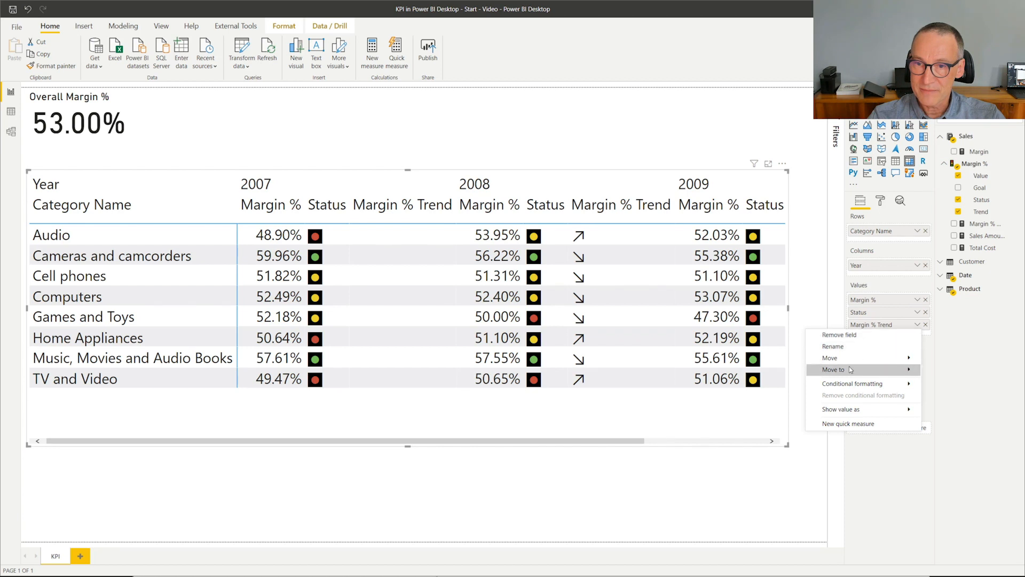
pyautogui.click(845, 349)
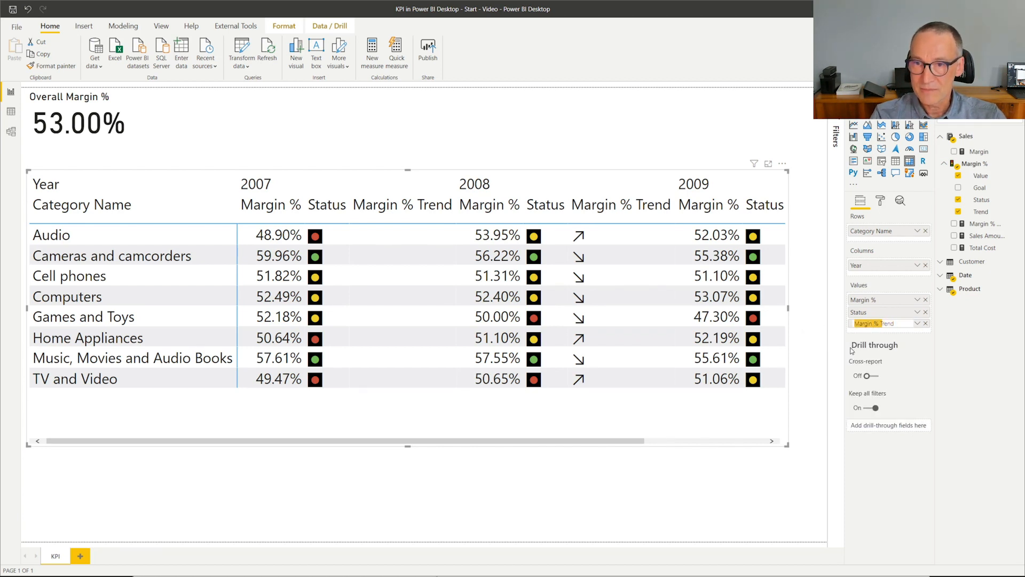
pyautogui.press('BackSpace')
pyautogui.press('Return')
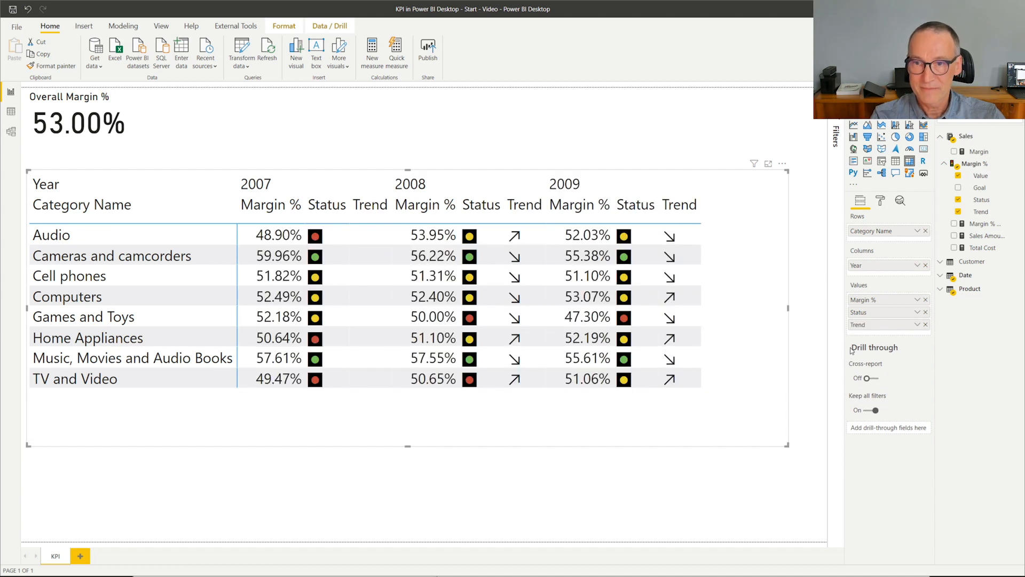
pyautogui.click(693, 500)
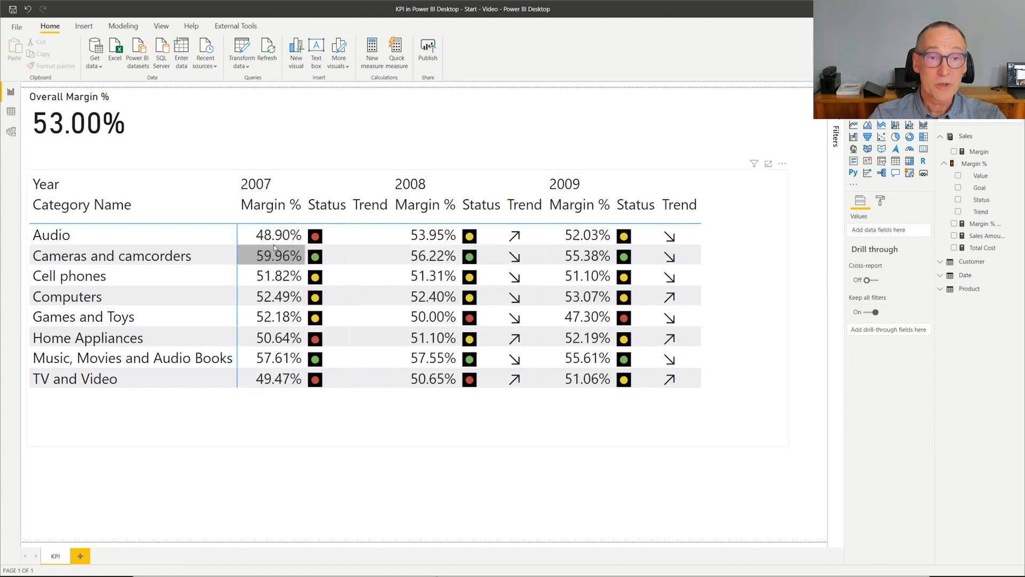